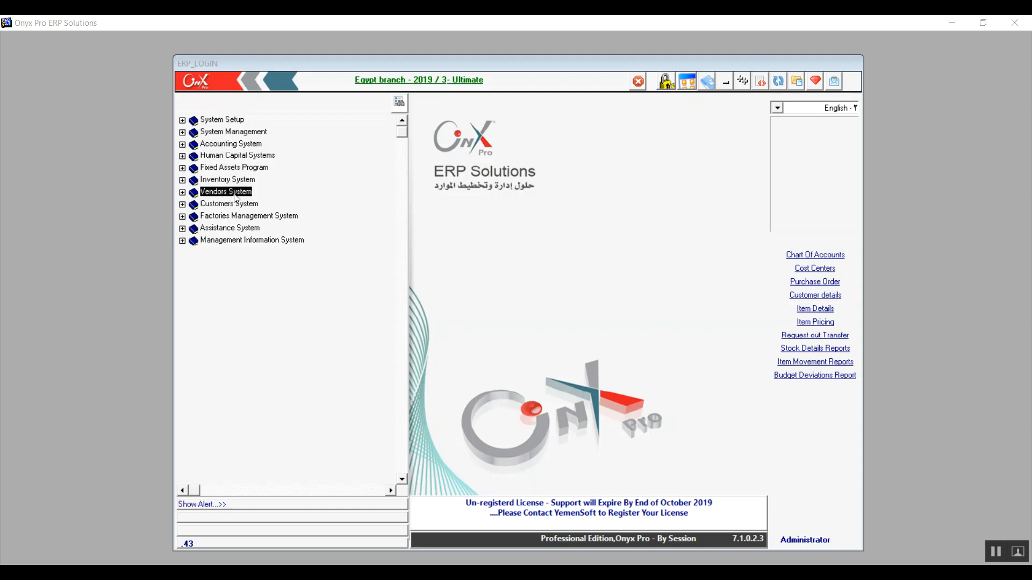
Open the AP. Parameters screen from the Accounts Payable System setup in the Vendors System
click(182, 192)
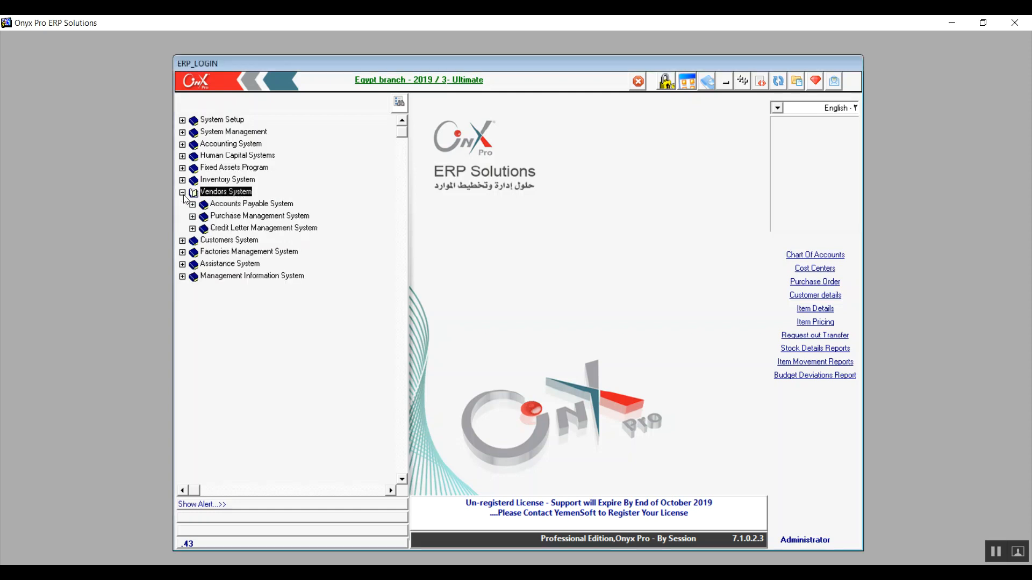
double_click(210, 207)
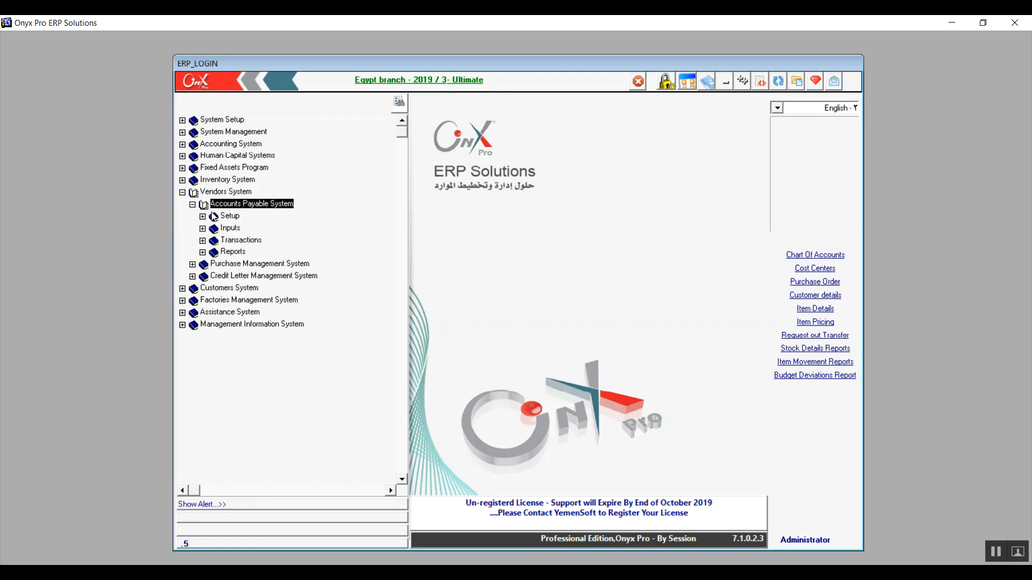
double_click(214, 216)
double_click(255, 229)
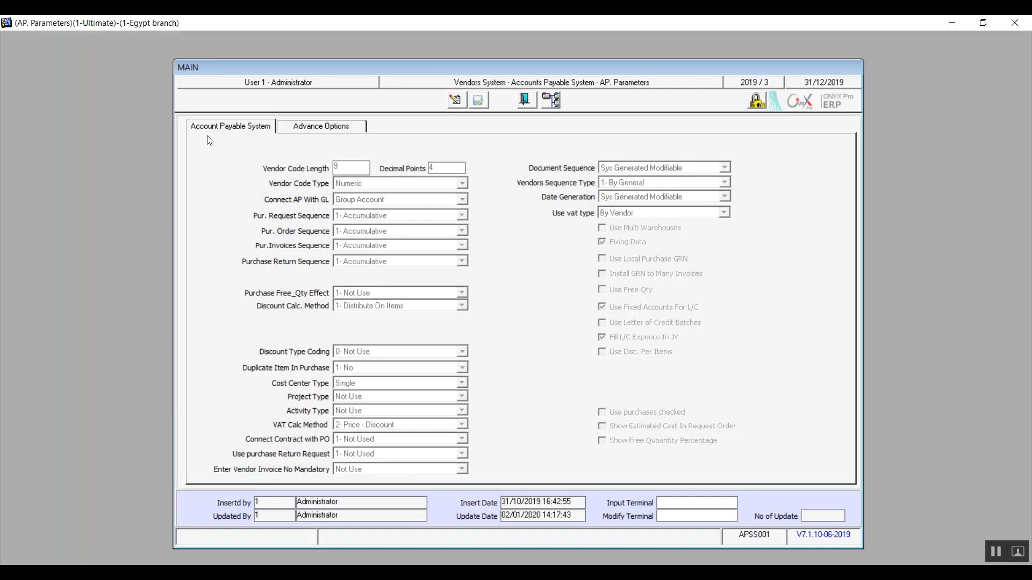
Check the Advance Options, return to the Account Payable System parameters and make them editable
click(315, 130)
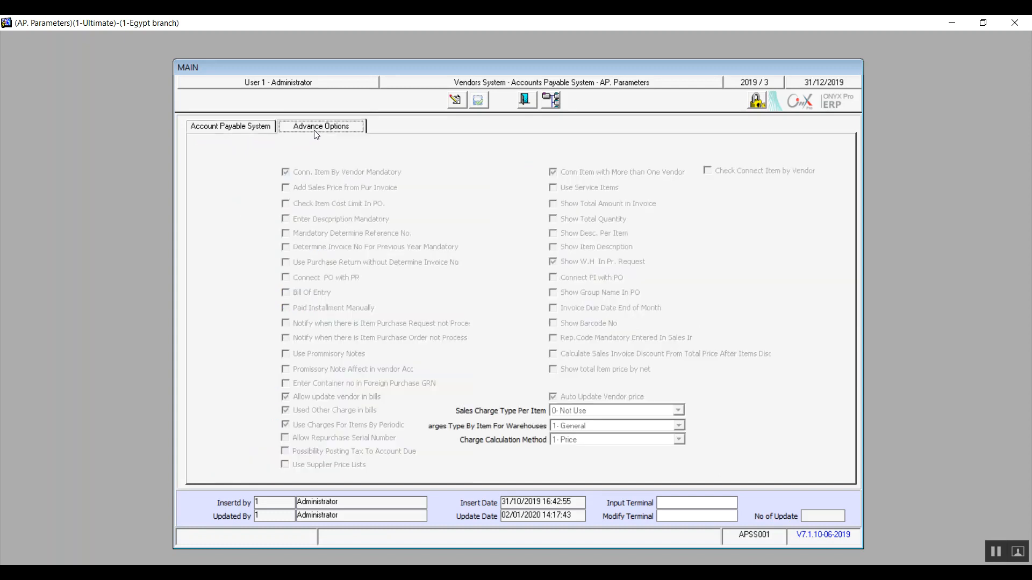
click(225, 132)
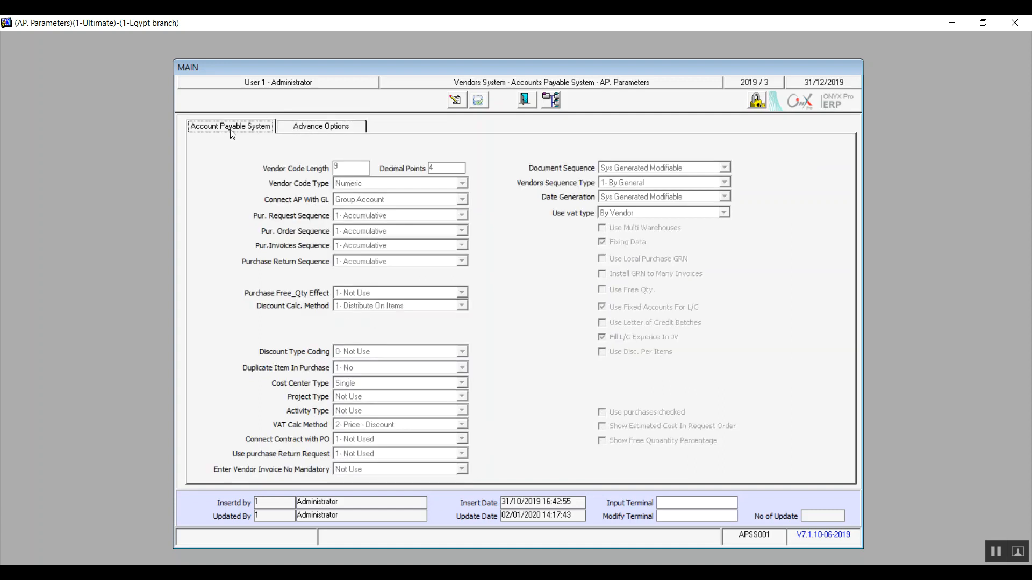
click(457, 101)
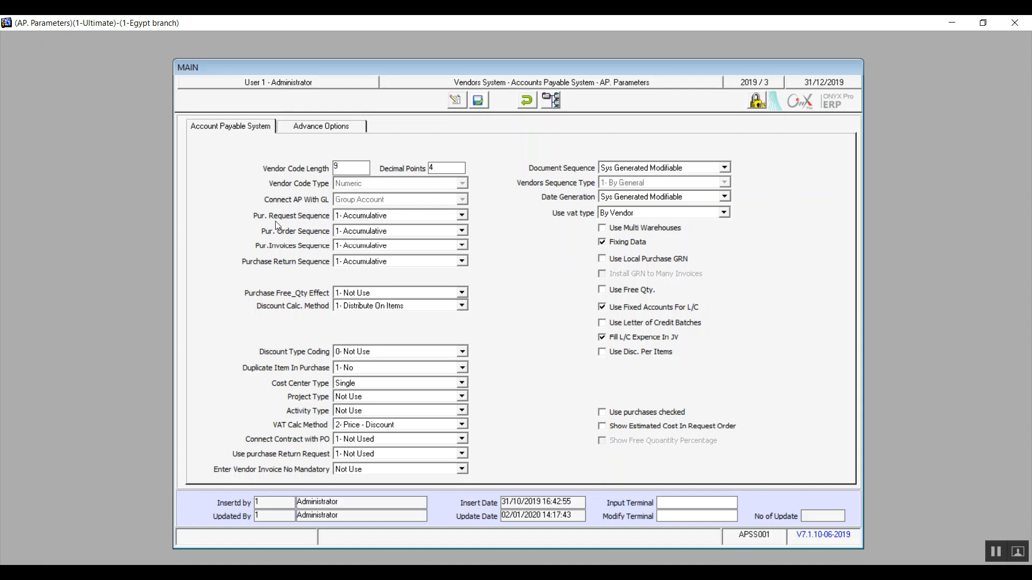
Review the options for Pur. Request Sequence and Pur. Order Sequence, keeping 1- Accumulative in both
click(464, 217)
click(464, 218)
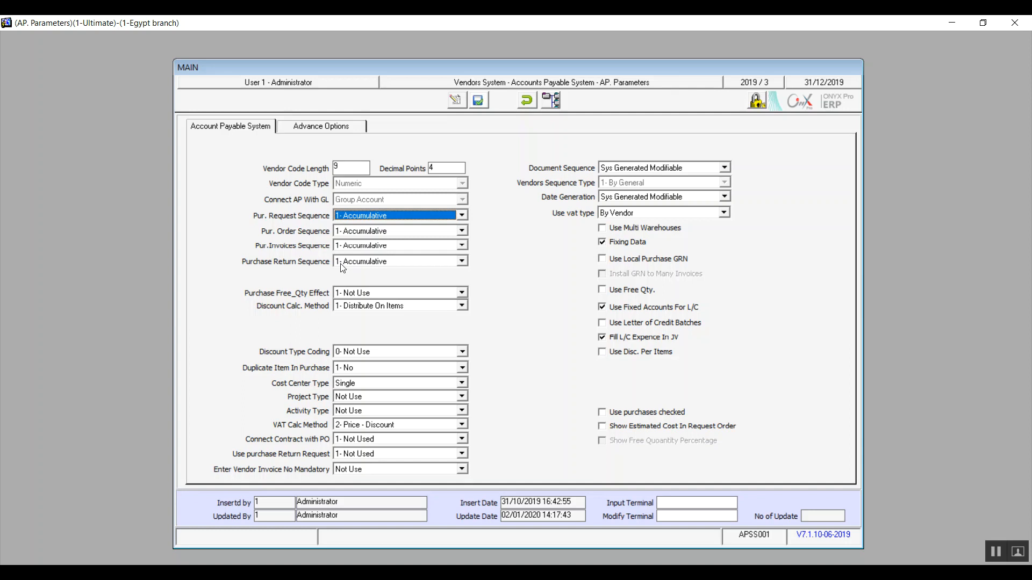
click(462, 215)
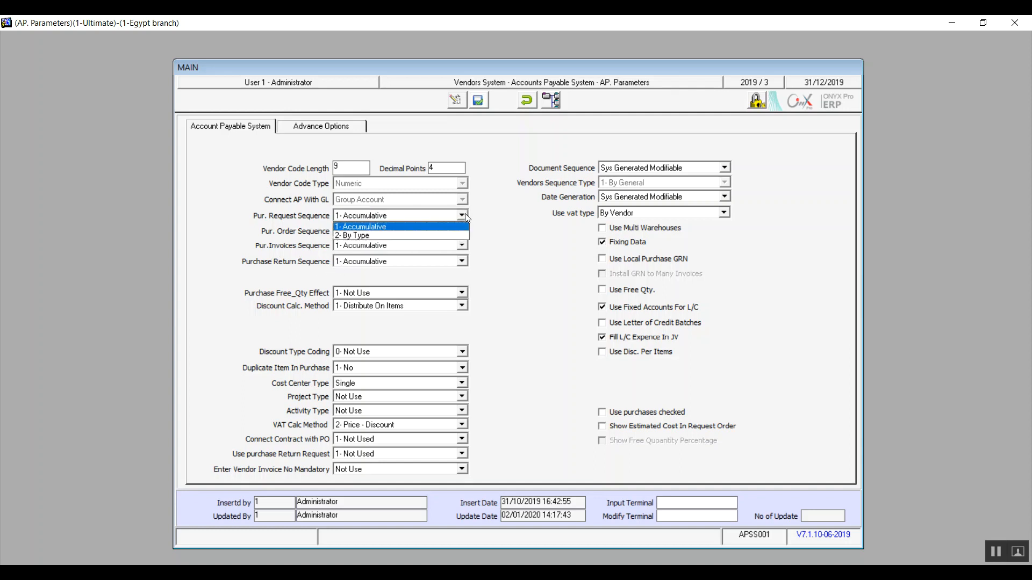
click(400, 229)
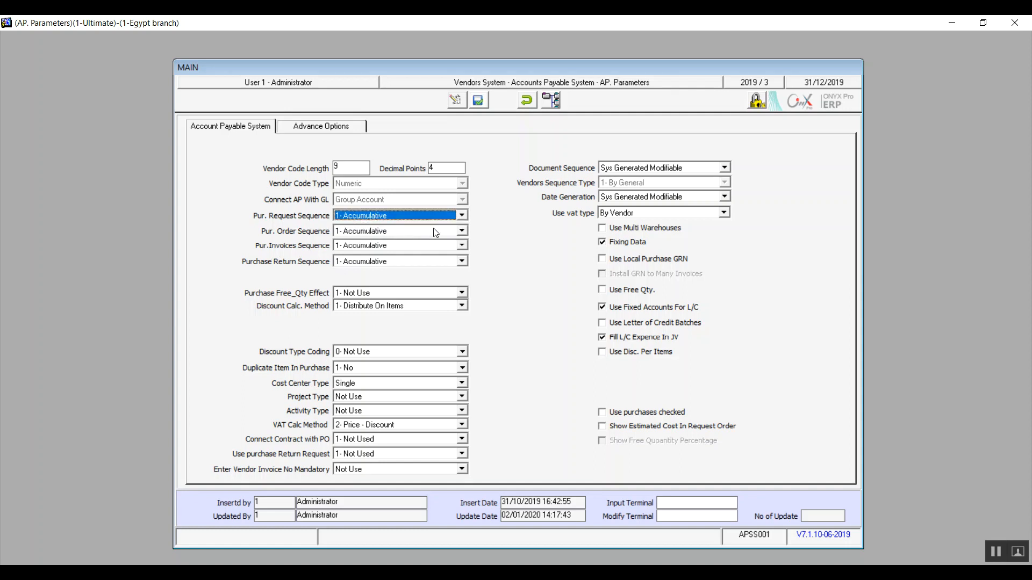
click(460, 231)
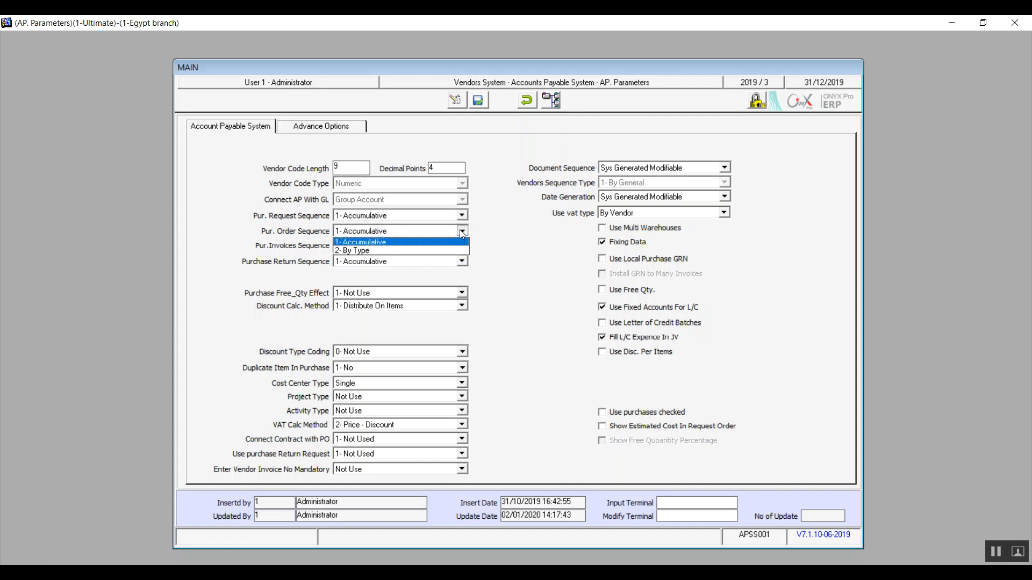
click(394, 243)
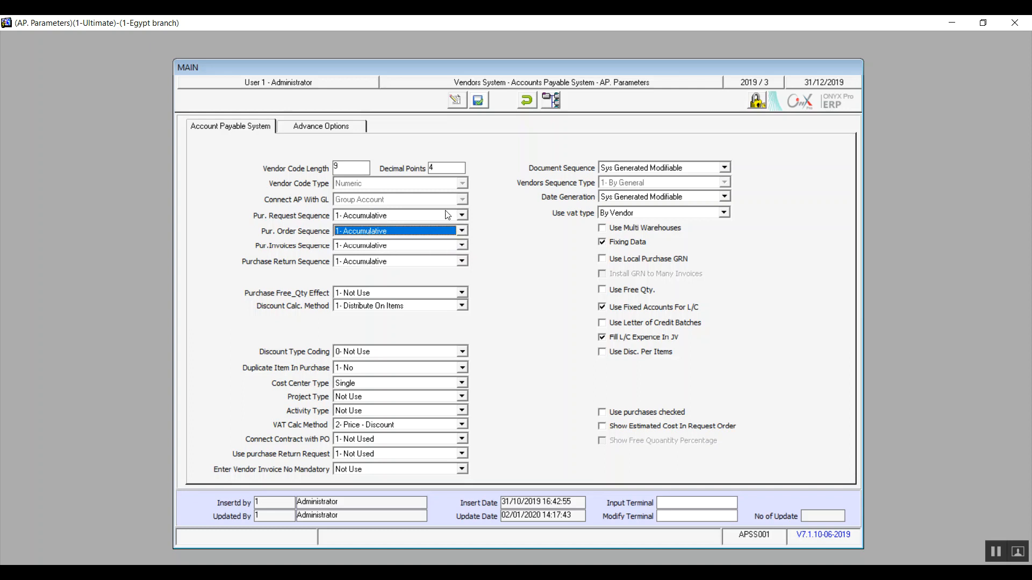
Set Pur. Request Sequence and Pur. Order Sequence to 2- By Type
click(462, 215)
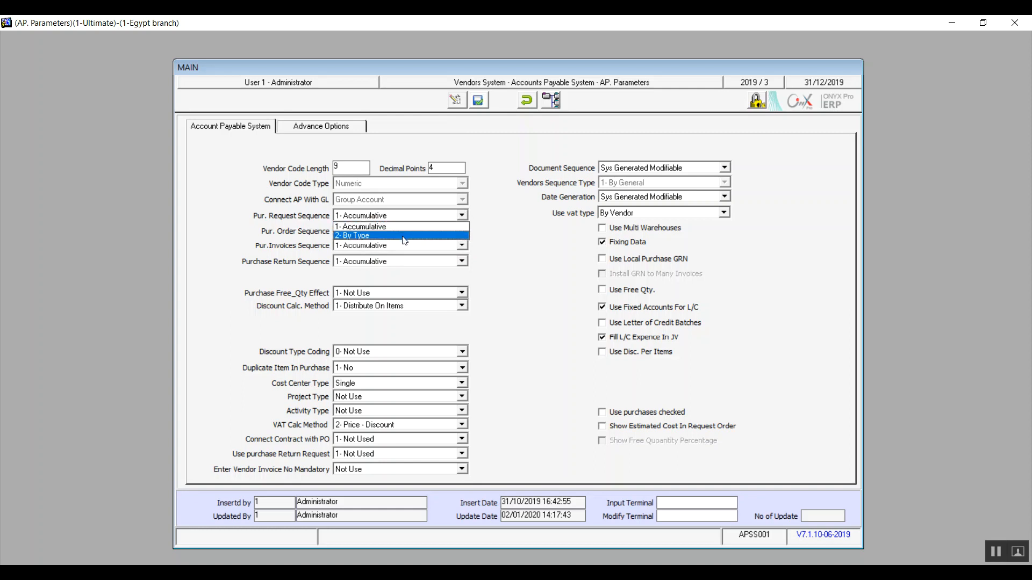
click(412, 235)
click(462, 231)
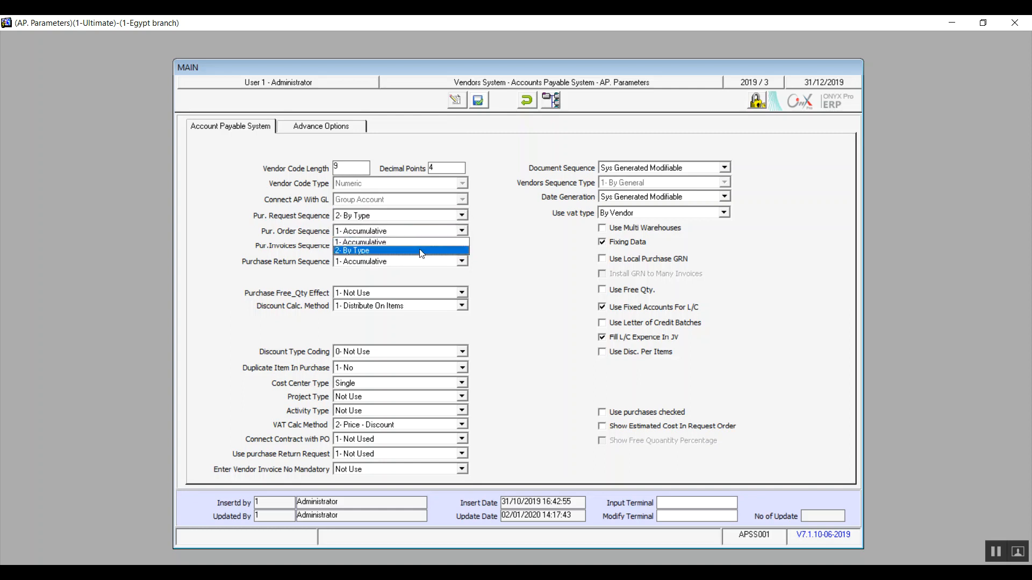
click(462, 250)
Set Pur. Invoices Sequence to 2- By Type (Local,For.) and Purchase Return Sequence to 5- By type
click(462, 245)
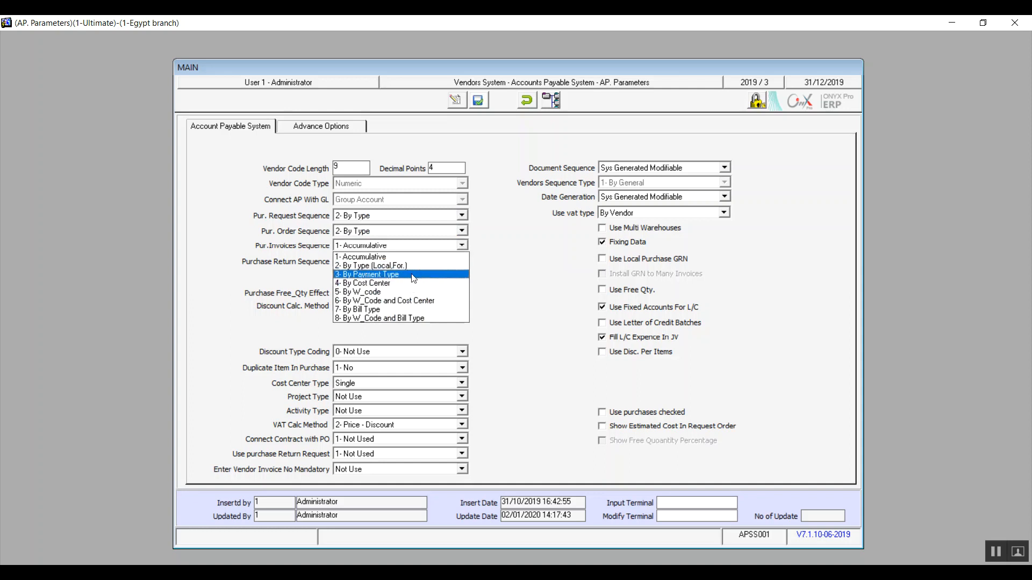
click(408, 266)
click(460, 262)
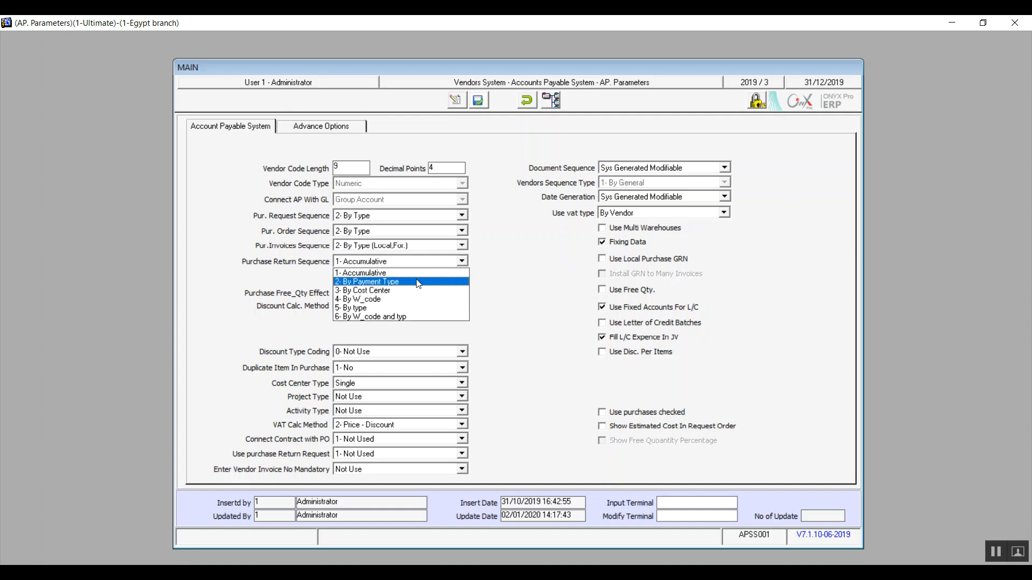
click(417, 311)
click(416, 310)
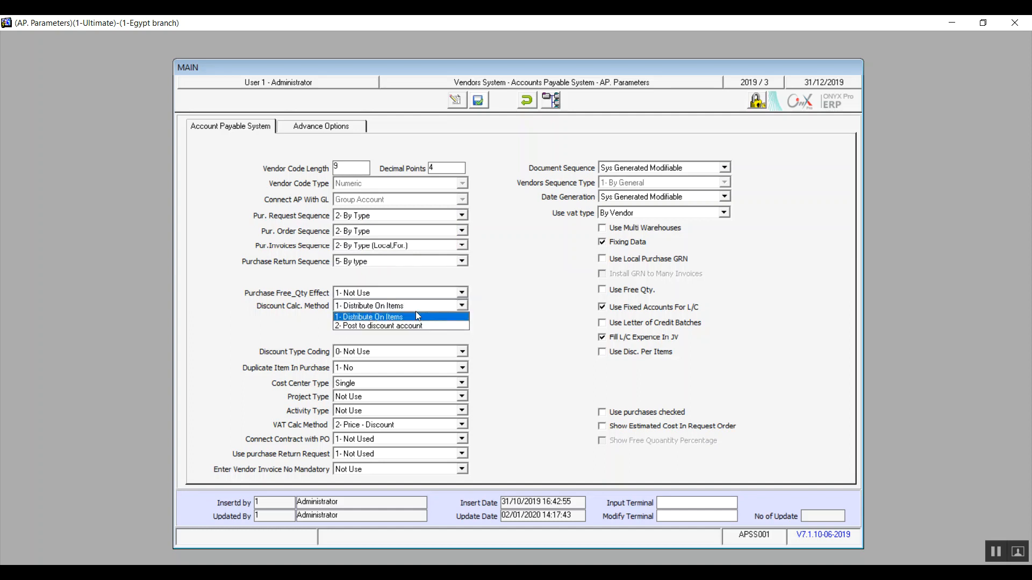
click(416, 313)
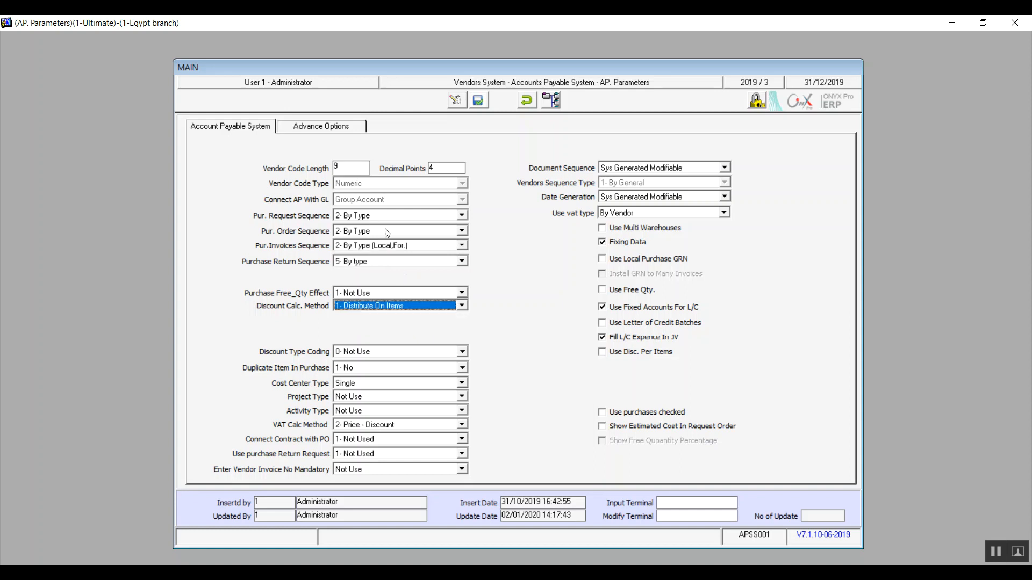
Set Pur. Invoices Sequence to 4- By Cost Center and Purchase Return Sequence to 3- By Cost Center
click(462, 245)
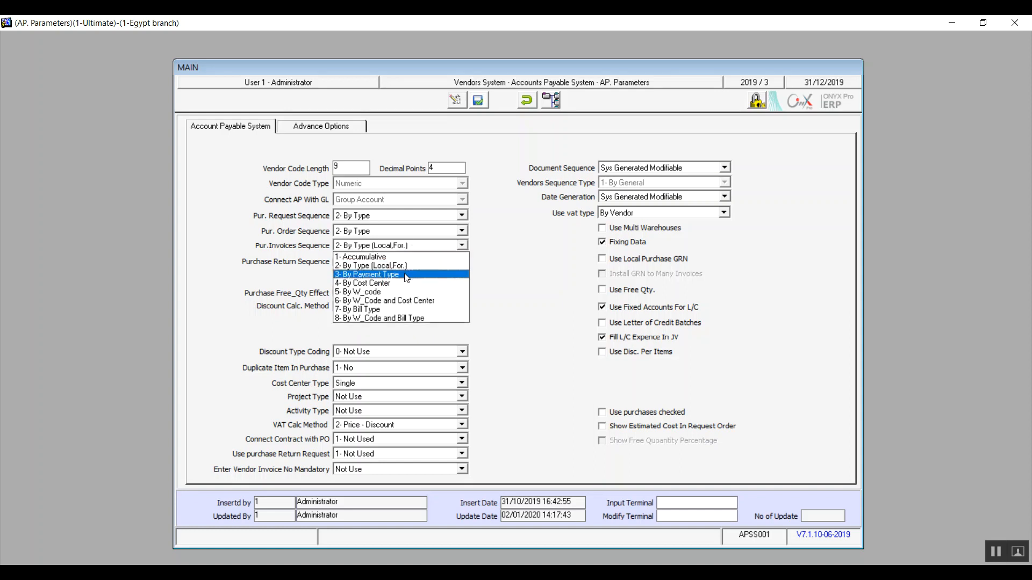
click(404, 283)
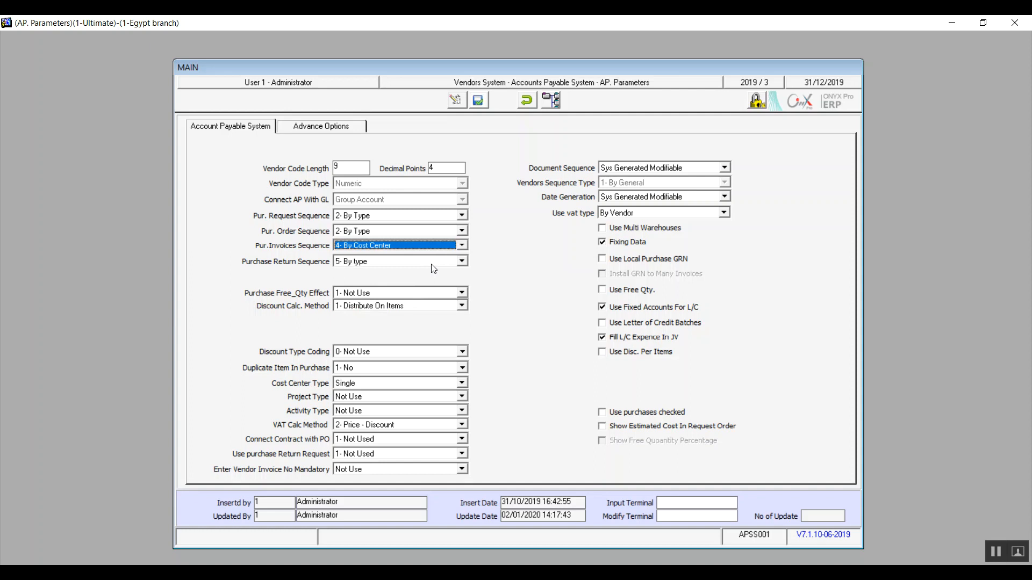
click(461, 260)
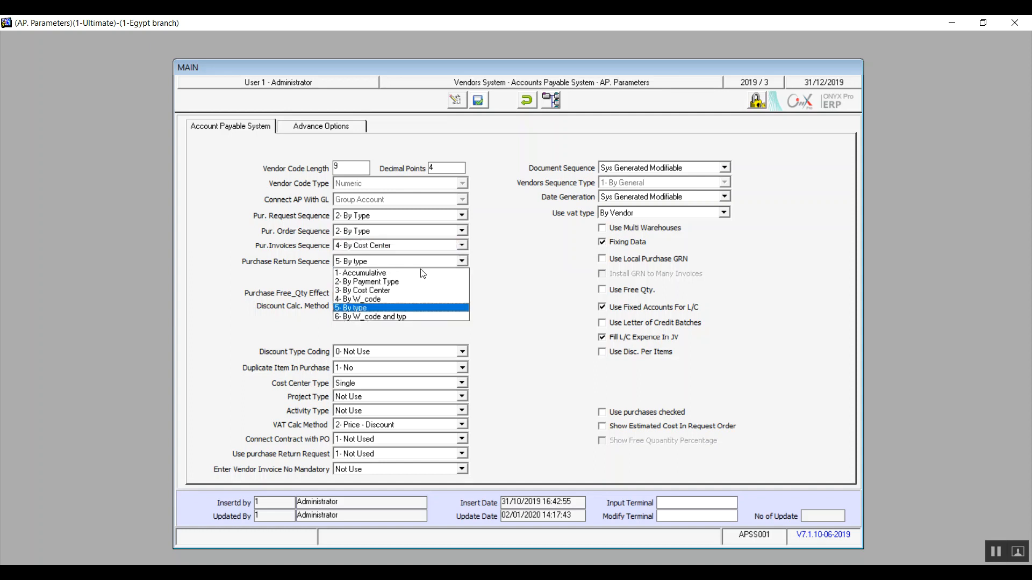
click(396, 291)
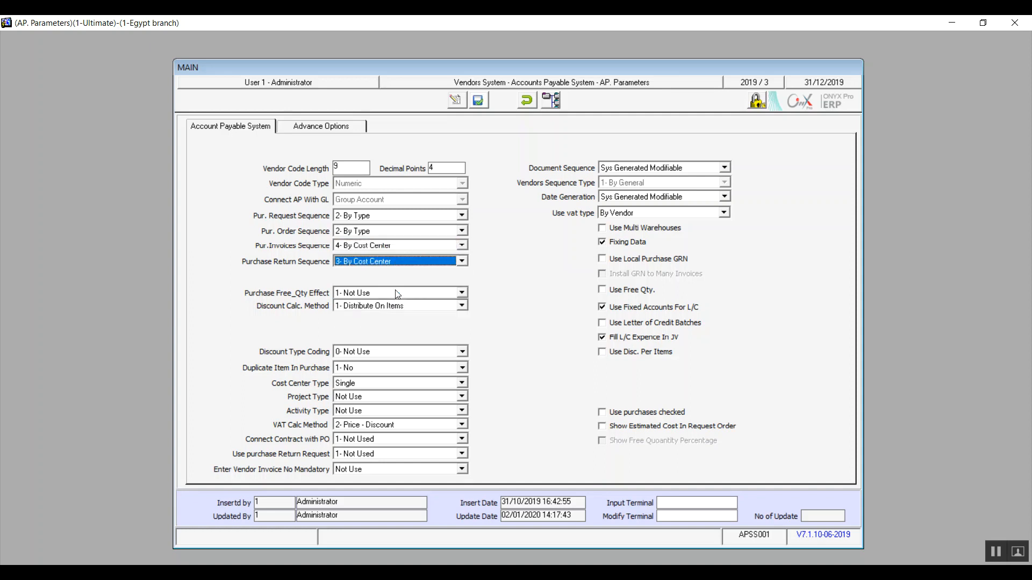
Set the purchase return, invoices, order and request sequences back to 1- Accumulative
click(461, 261)
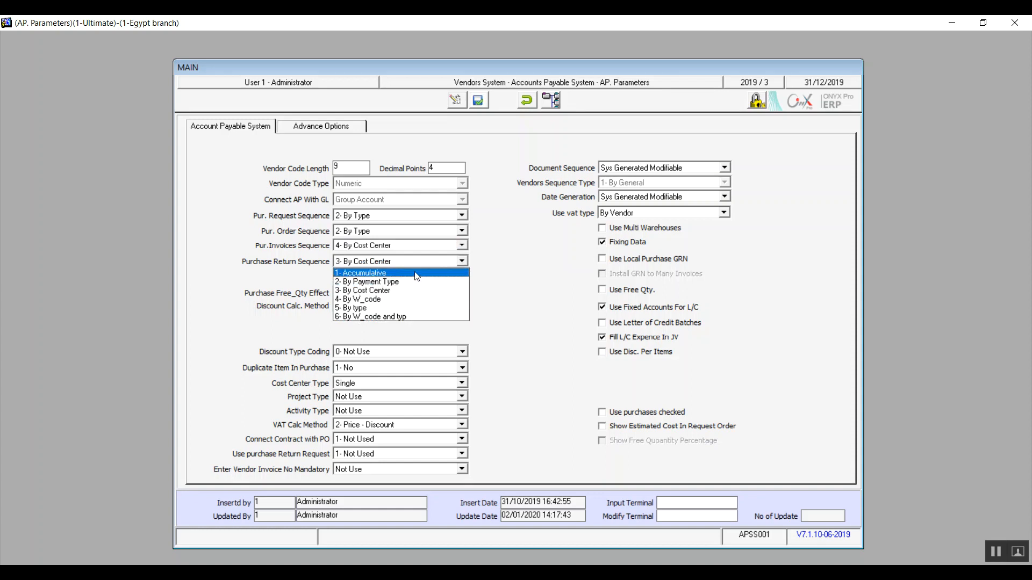
click(417, 274)
click(462, 246)
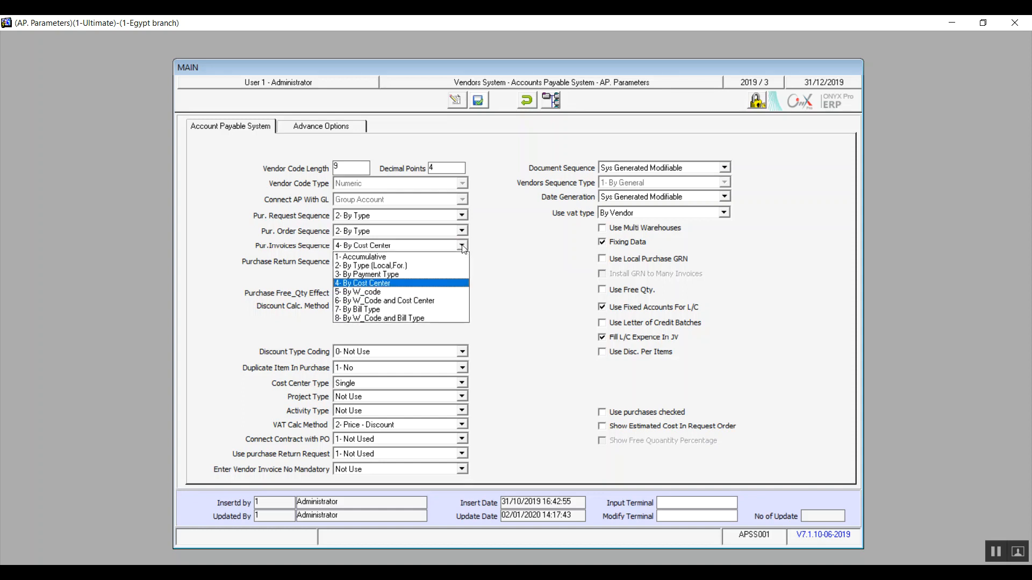
click(428, 258)
click(462, 231)
click(414, 241)
click(414, 247)
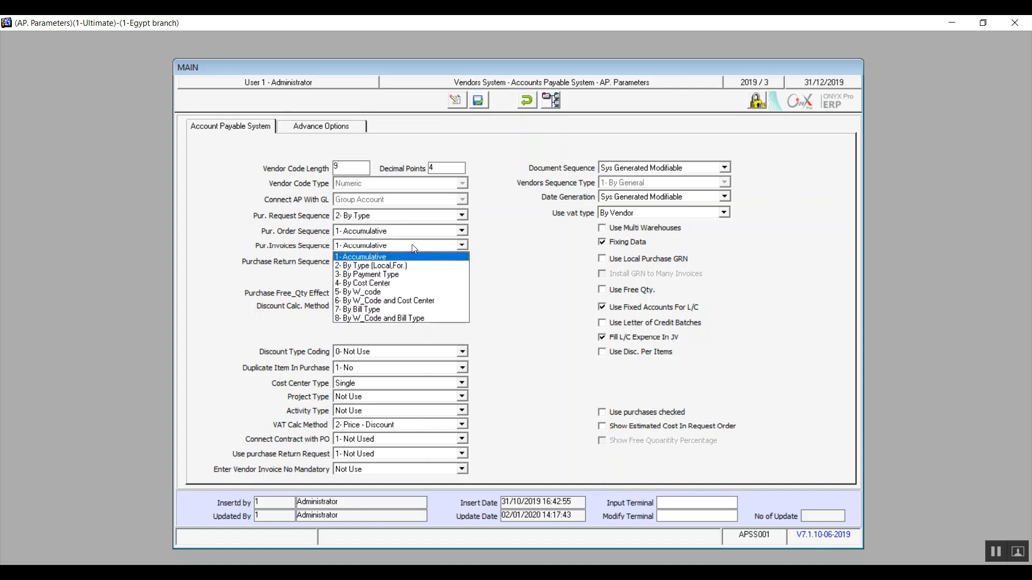
click(462, 218)
click(462, 217)
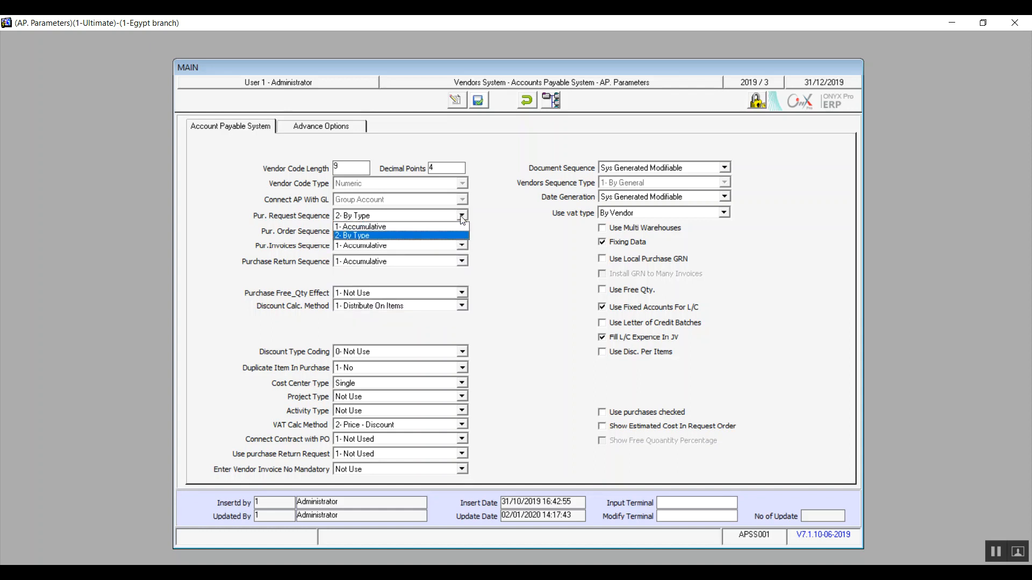
click(434, 227)
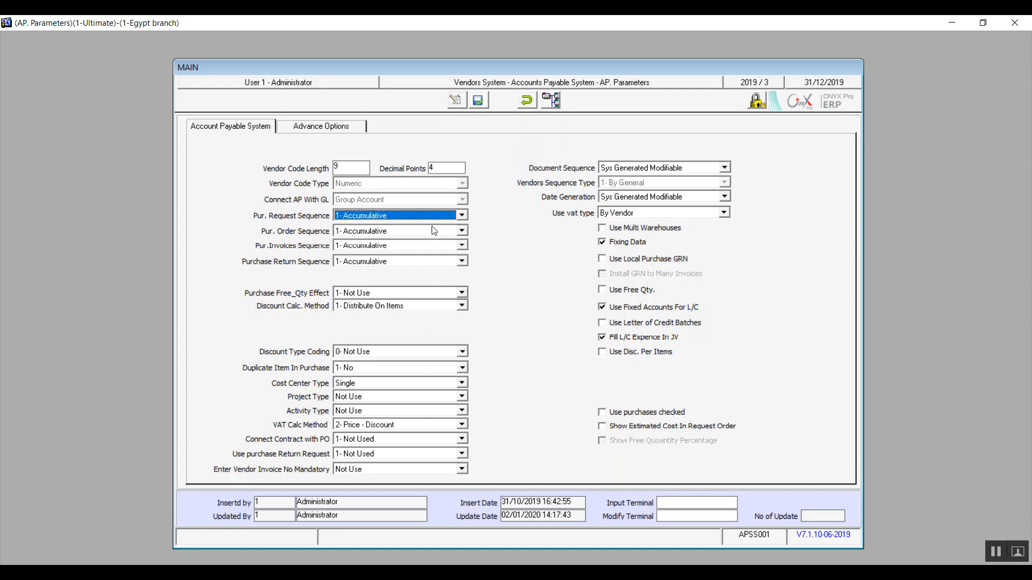
Review the available options for Purchase Return Sequence and Pur. Invoices Sequence without changing them
click(460, 264)
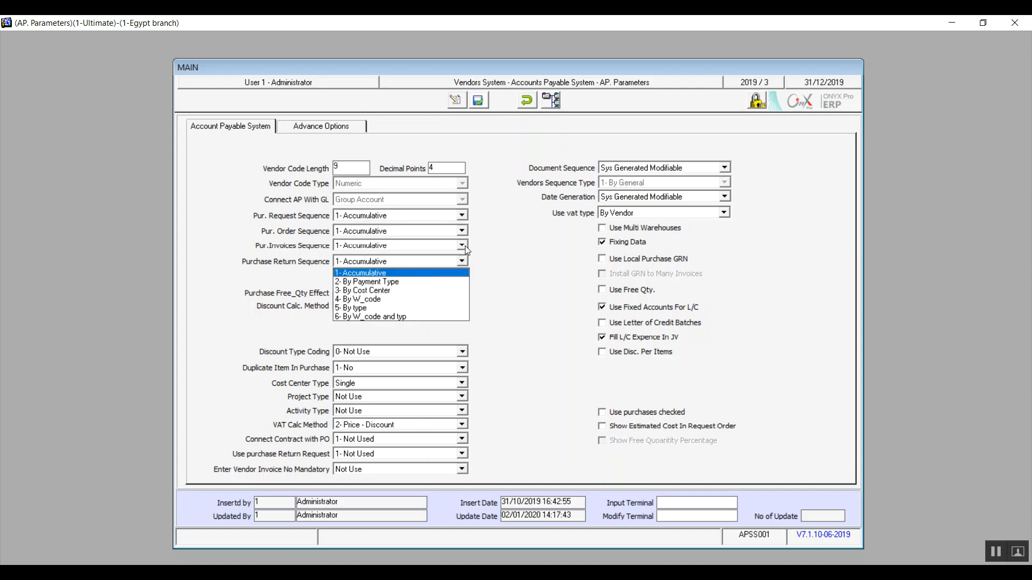
click(464, 245)
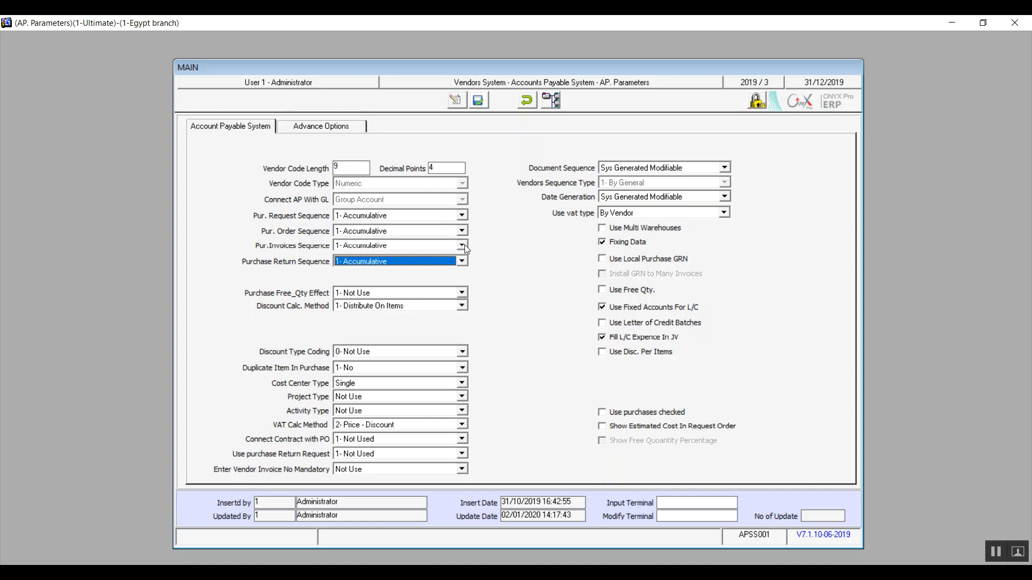
click(465, 245)
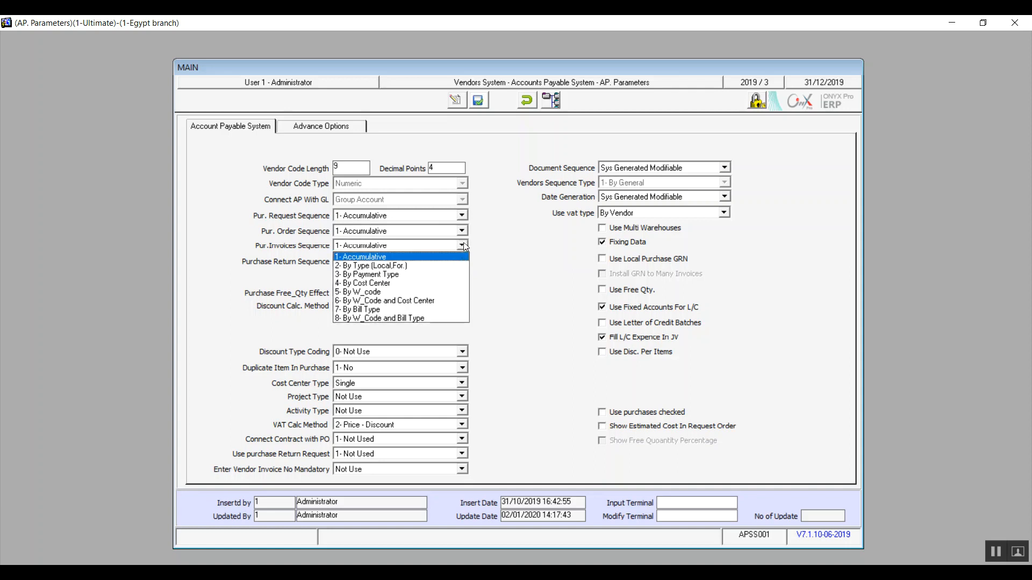
click(464, 246)
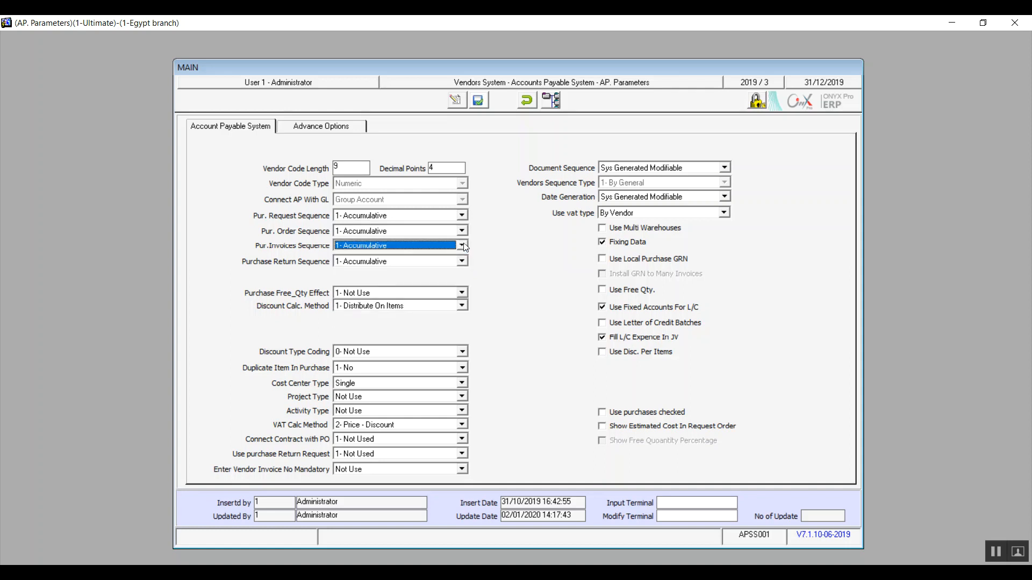
Review the available options for Purchase Free_Qty Effect and Discount Calc. Method, keeping 1- Not Use and 1- Distribute On Items
click(462, 293)
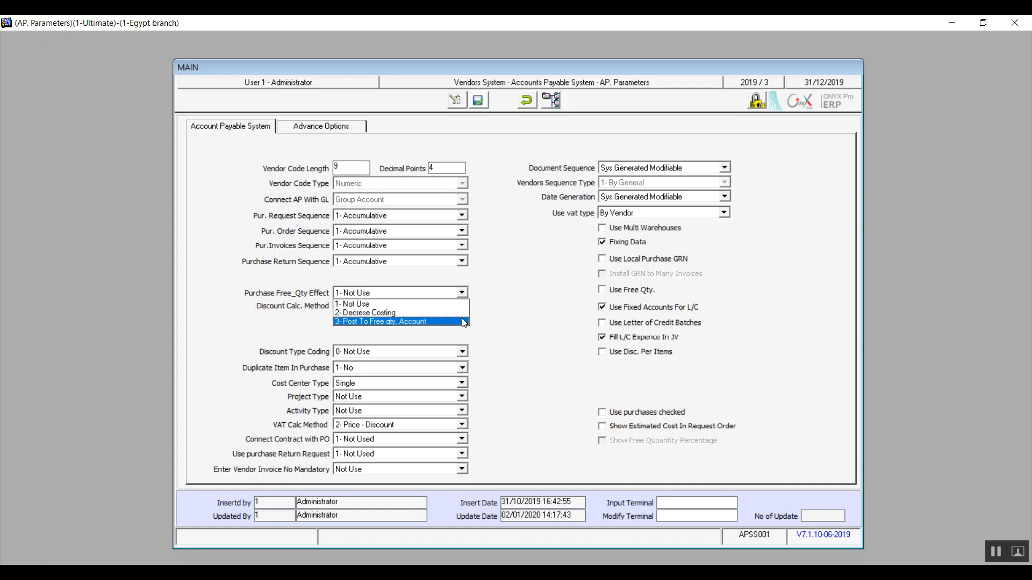
click(464, 297)
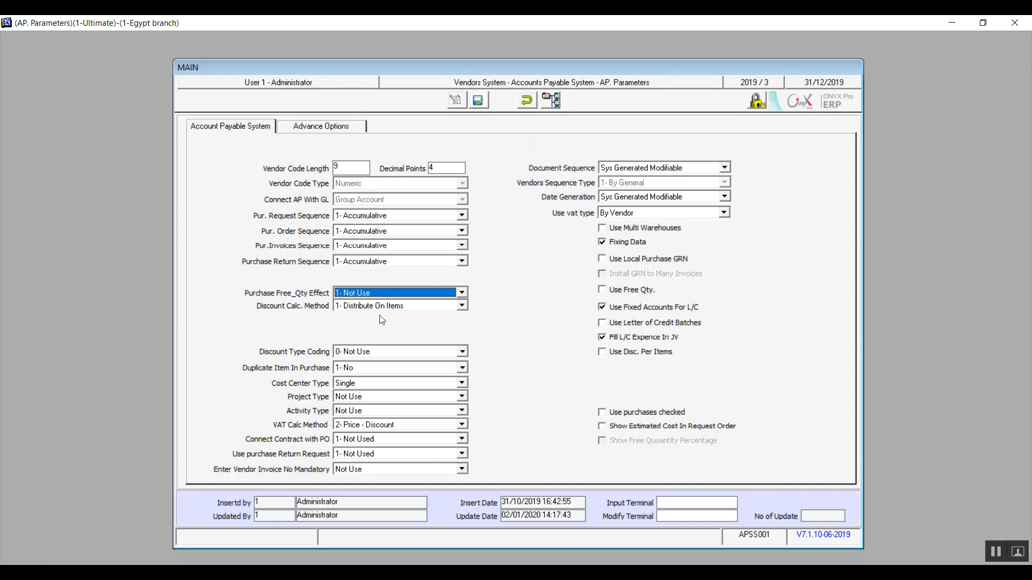
click(463, 307)
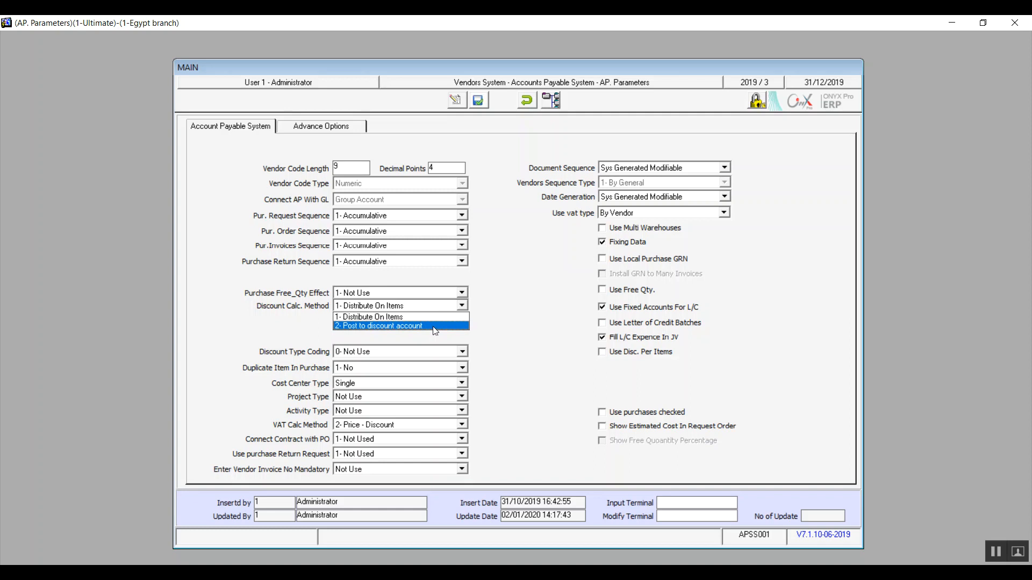
click(435, 318)
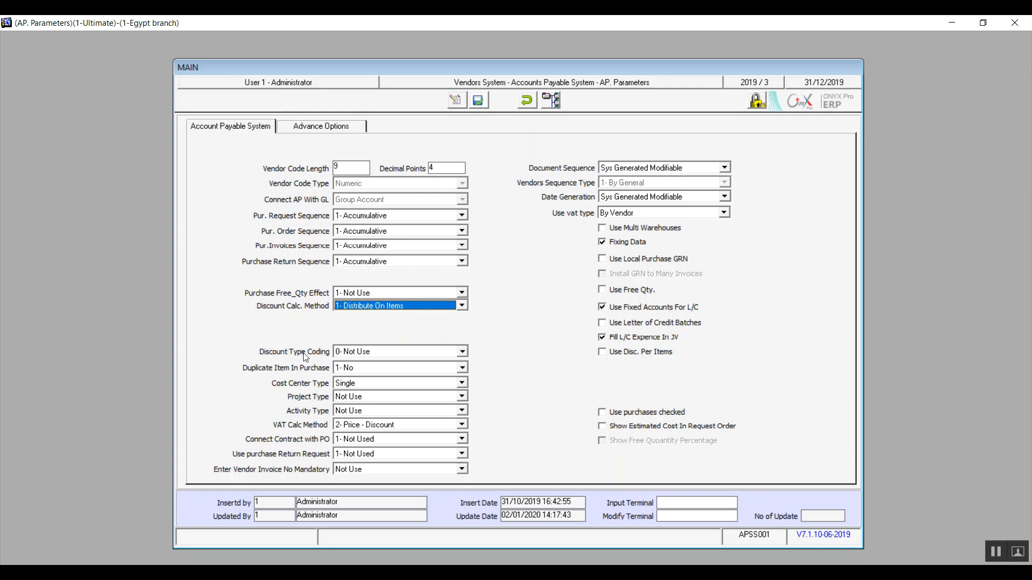
Review the Discount Type Coding options and set the field to 1- By Item
click(465, 351)
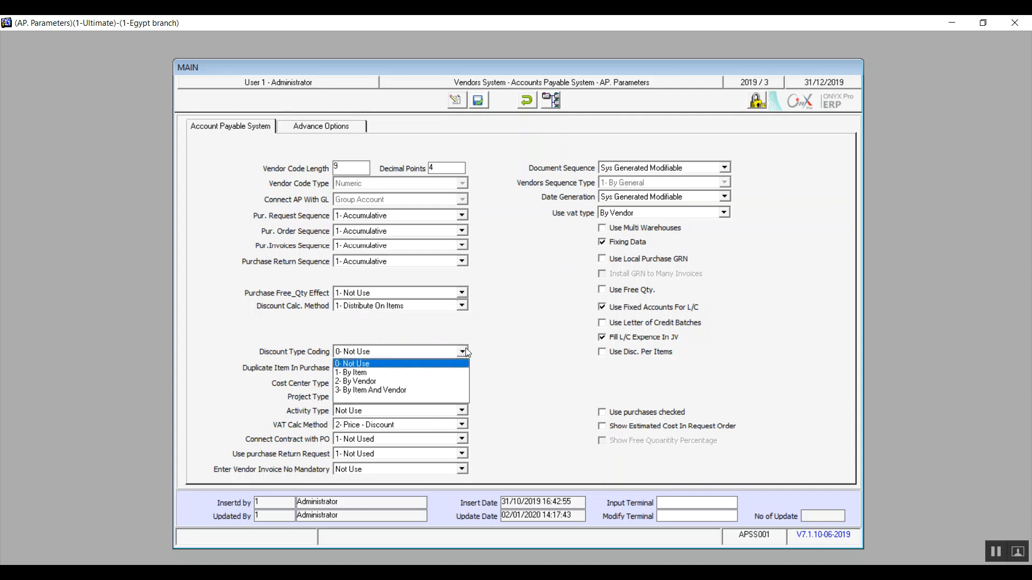
click(404, 367)
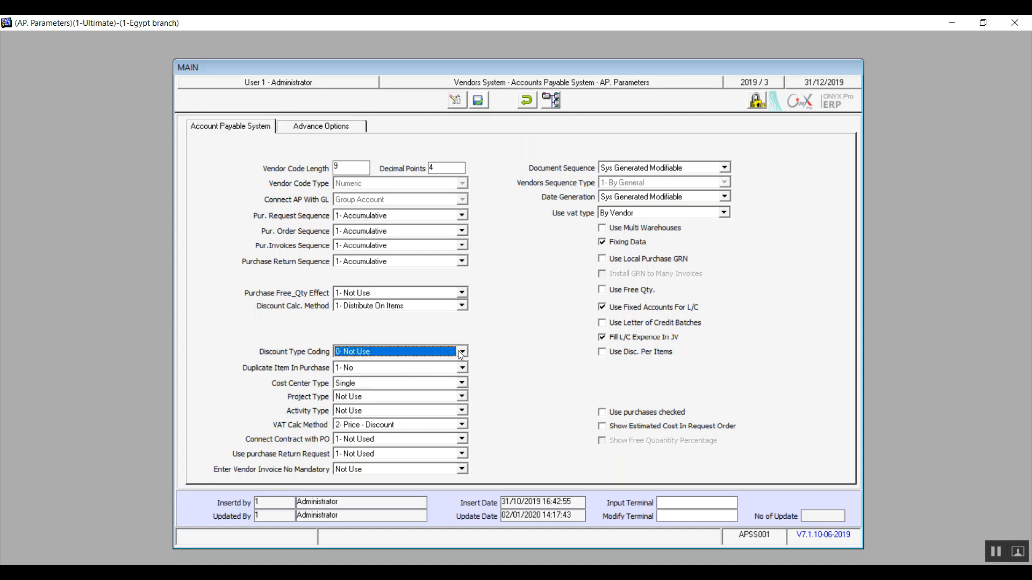
click(461, 351)
click(426, 375)
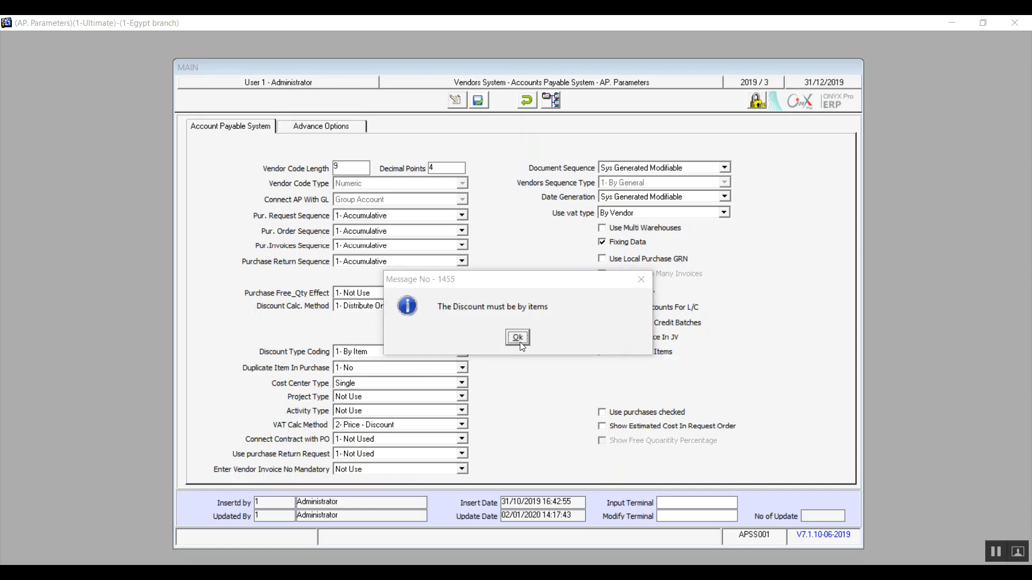
click(519, 340)
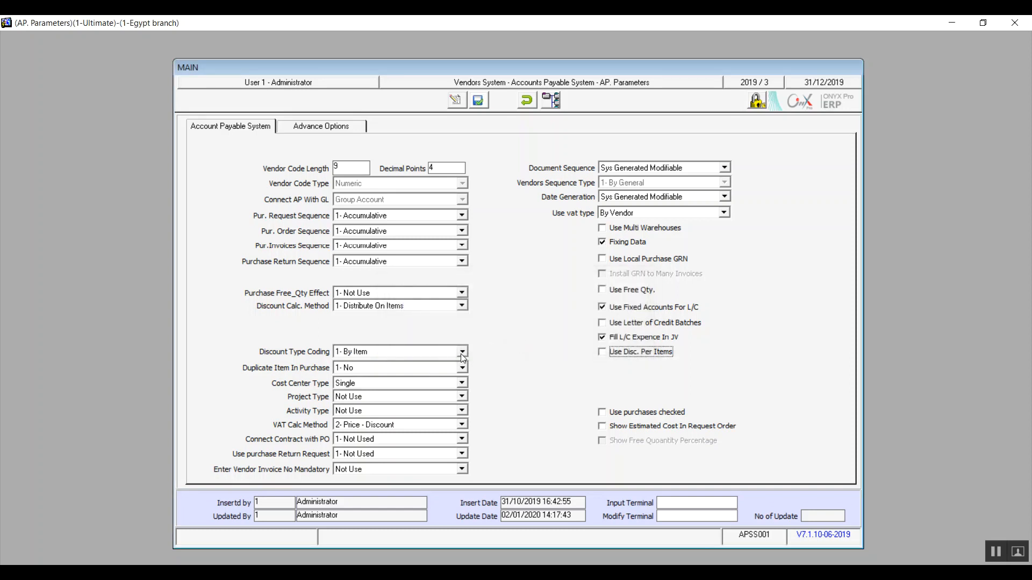
click(461, 353)
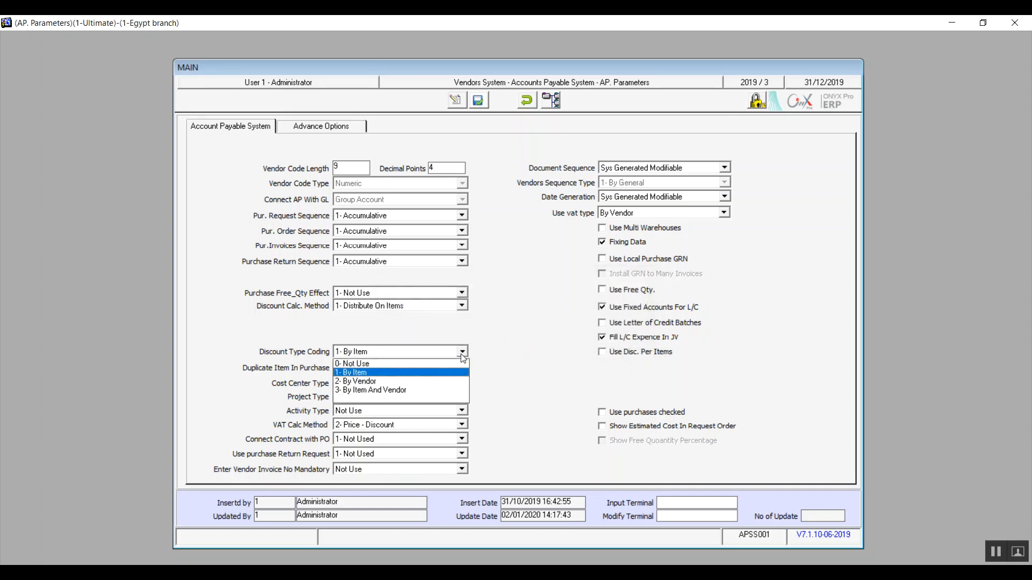
click(417, 375)
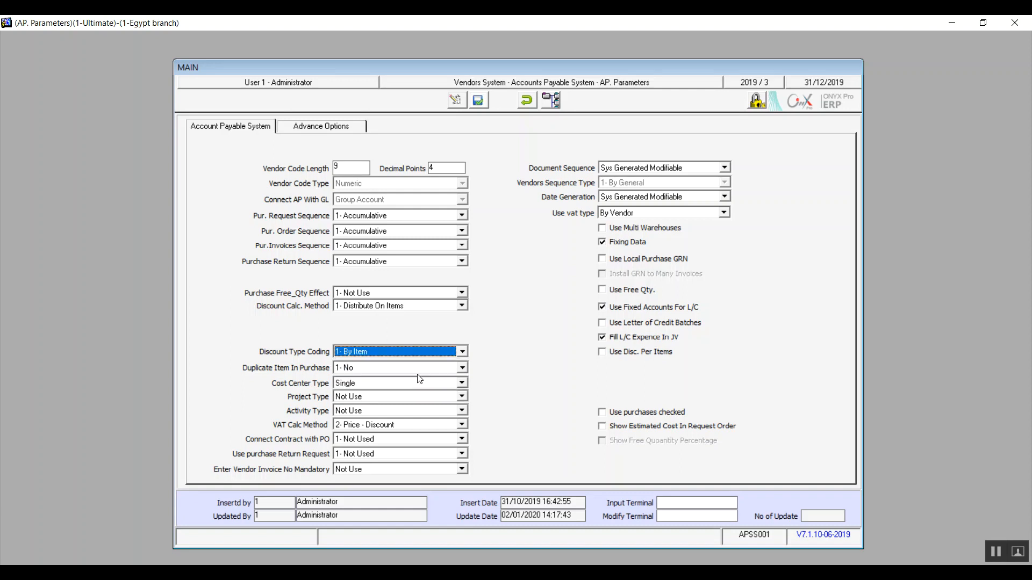
Review the available options for Duplicate Item In Purchase, Cost Center Type, Project Type and Activity Type without changing them
click(463, 371)
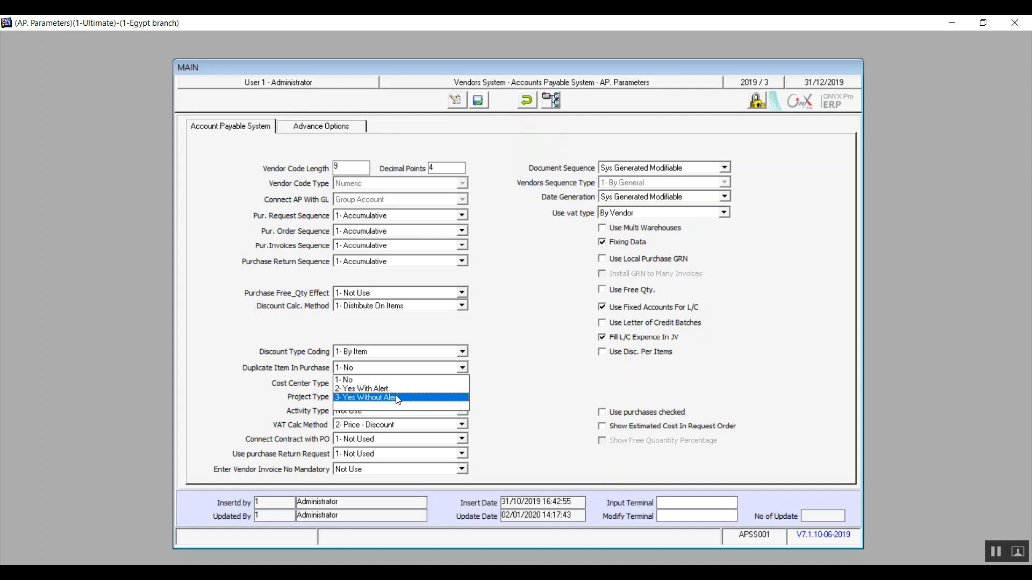
click(463, 370)
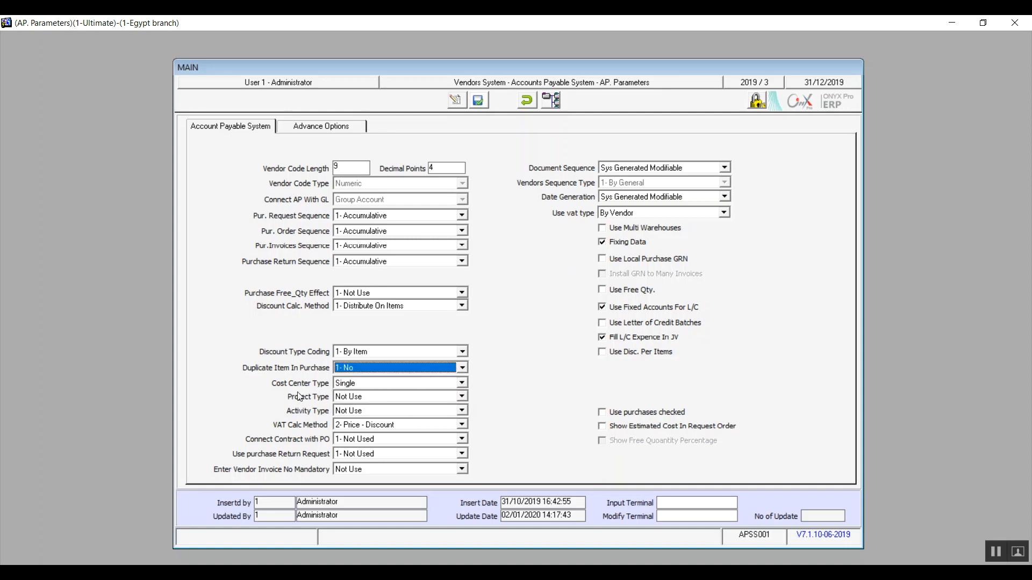
click(464, 384)
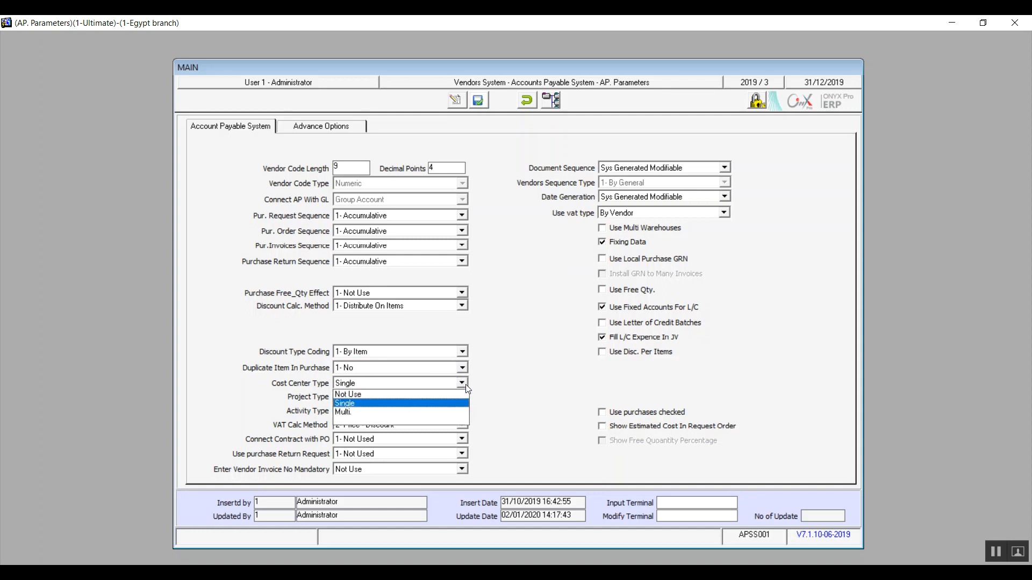
click(422, 403)
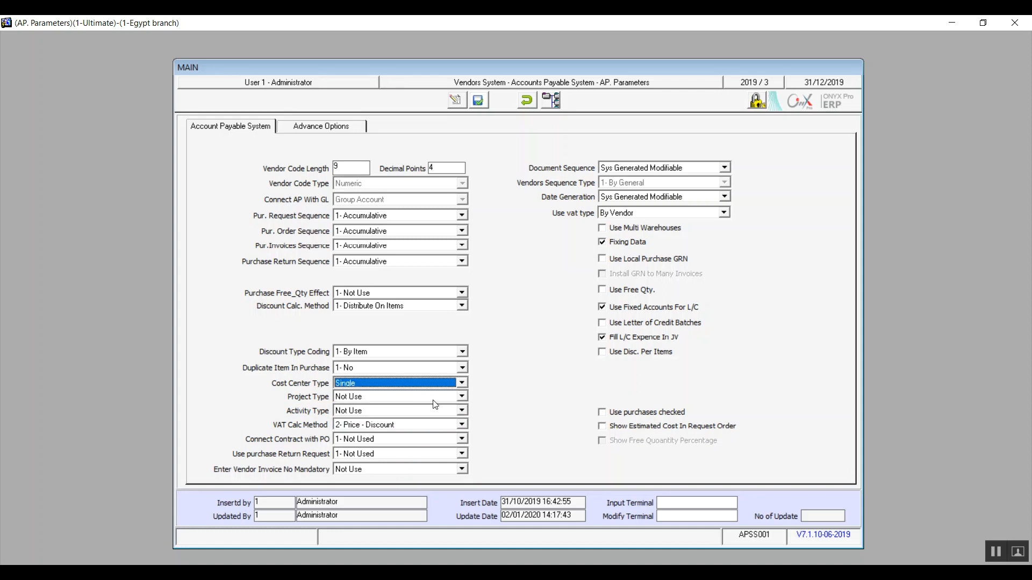
click(463, 397)
click(462, 395)
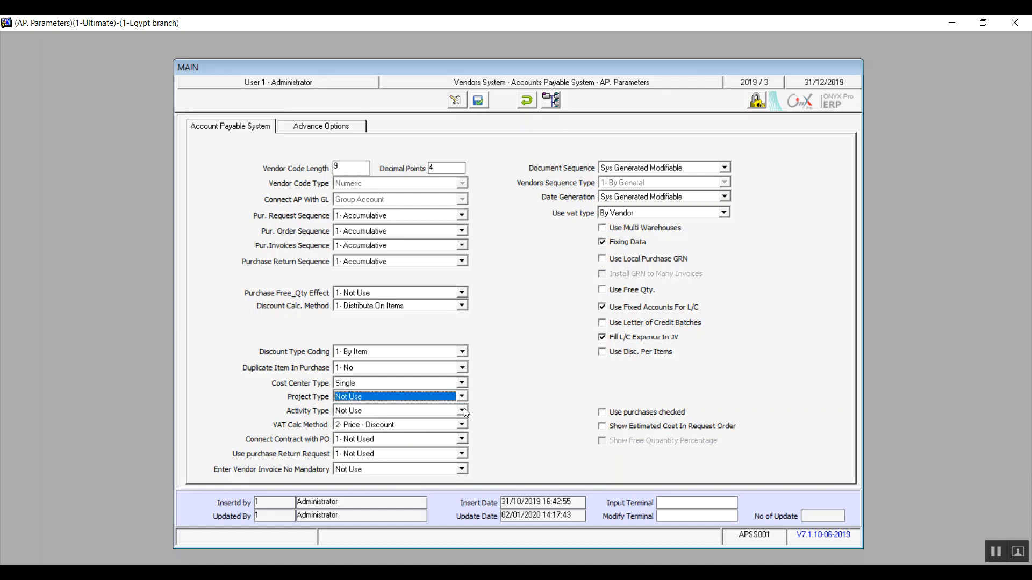
click(463, 409)
click(464, 410)
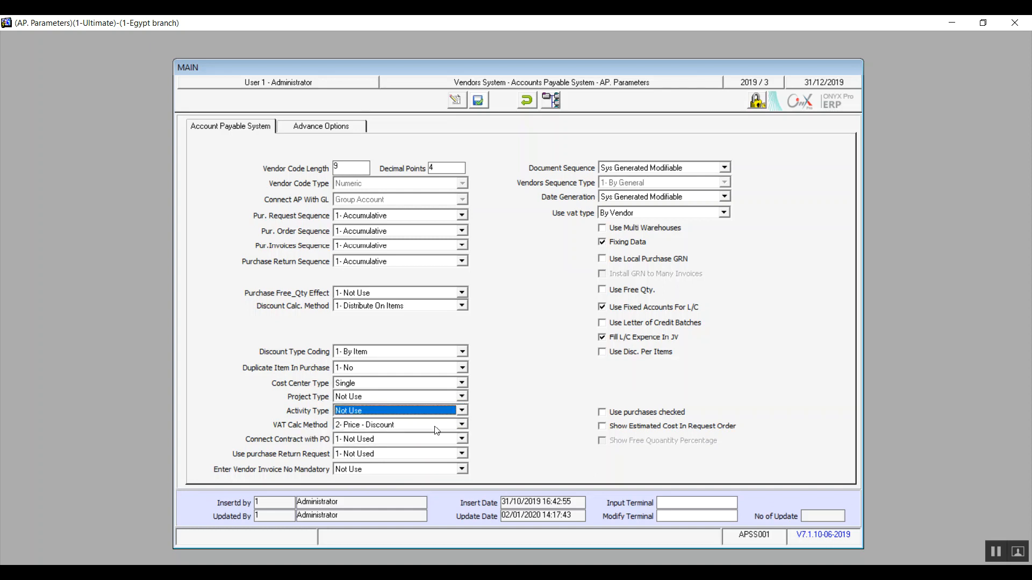
Review the available options for VAT Calc Method and Connect Contract with PO, keeping 2- Price - Discount and 1- Not Used
click(462, 427)
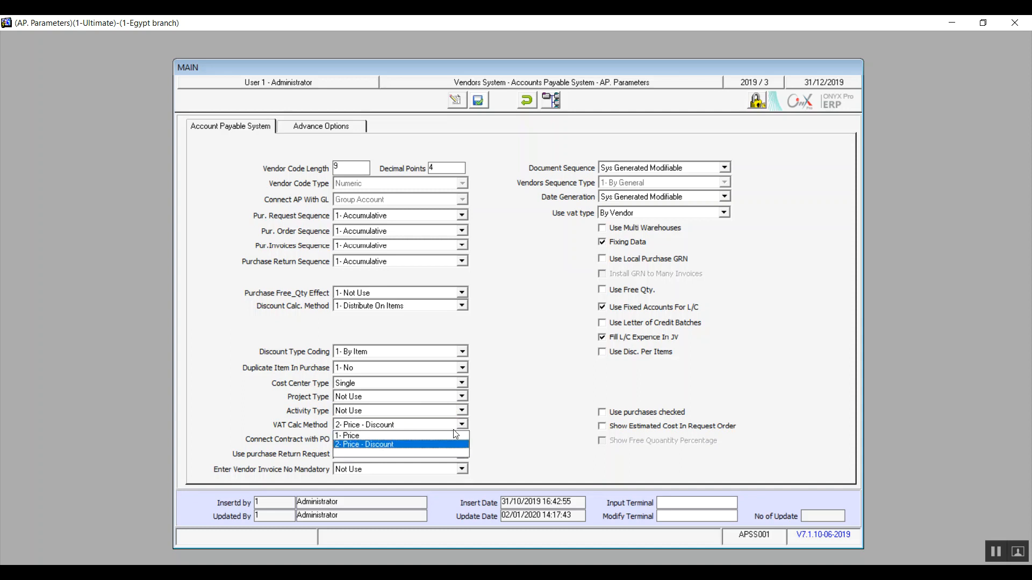
click(411, 447)
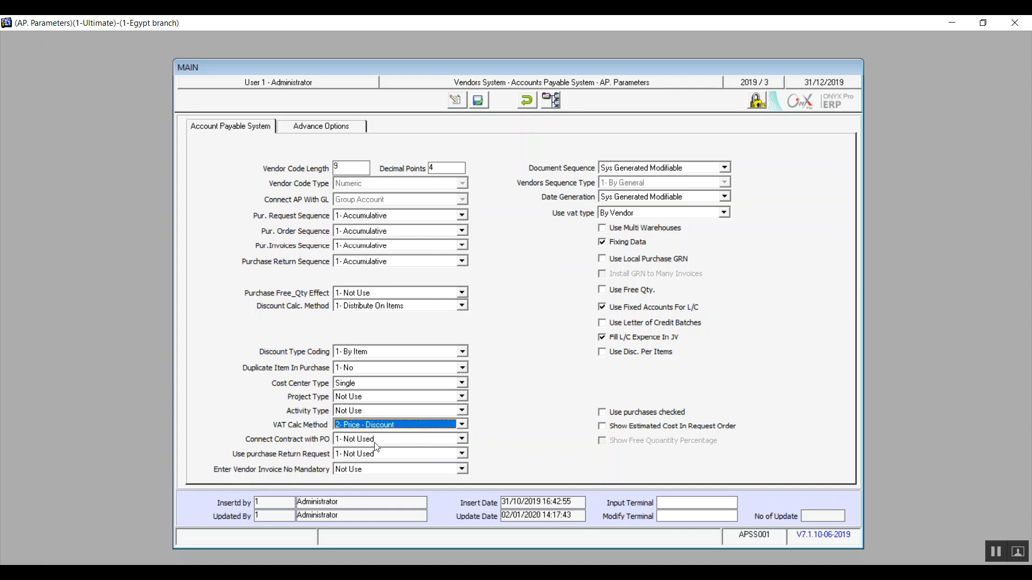
click(462, 440)
click(463, 440)
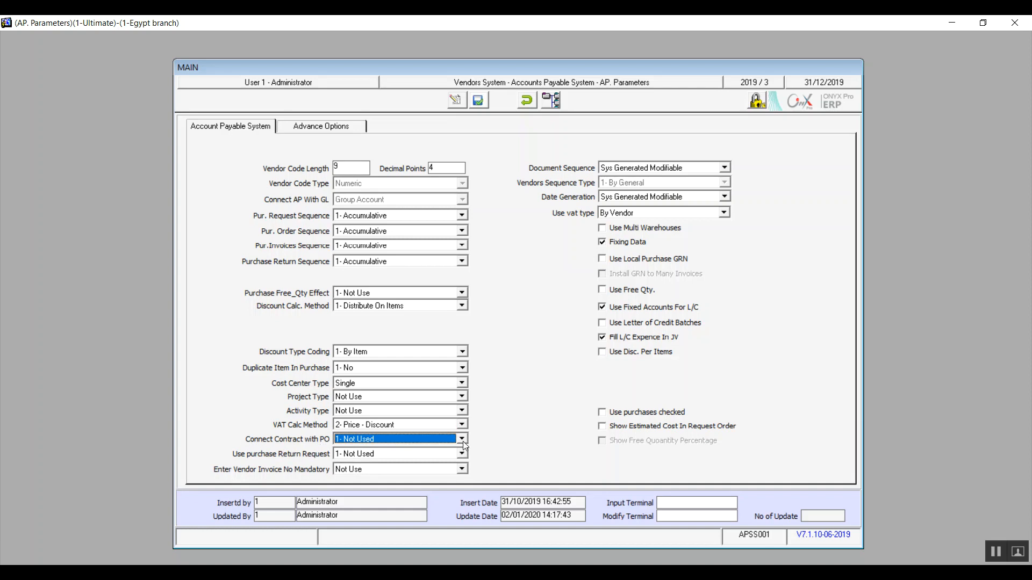
click(463, 441)
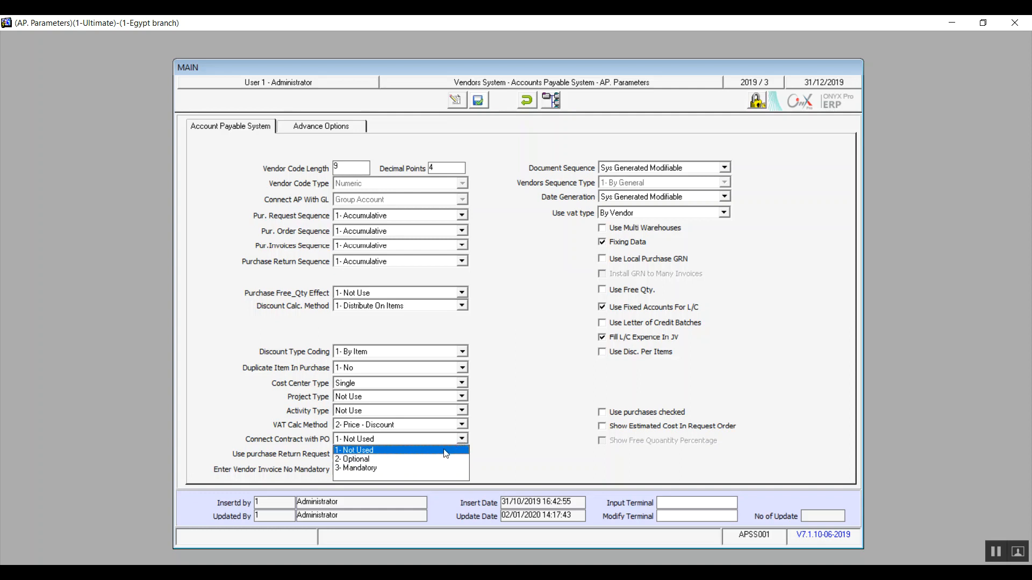
click(462, 440)
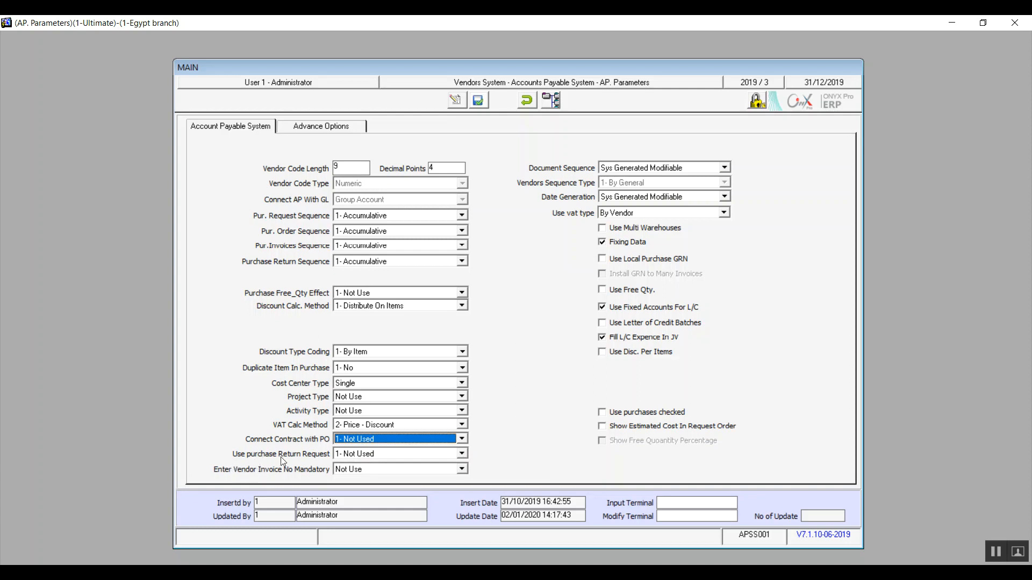
Review the available options for Use purchase Return Request and Enter Vendor Invoice No Mandatory without changing them
click(390, 454)
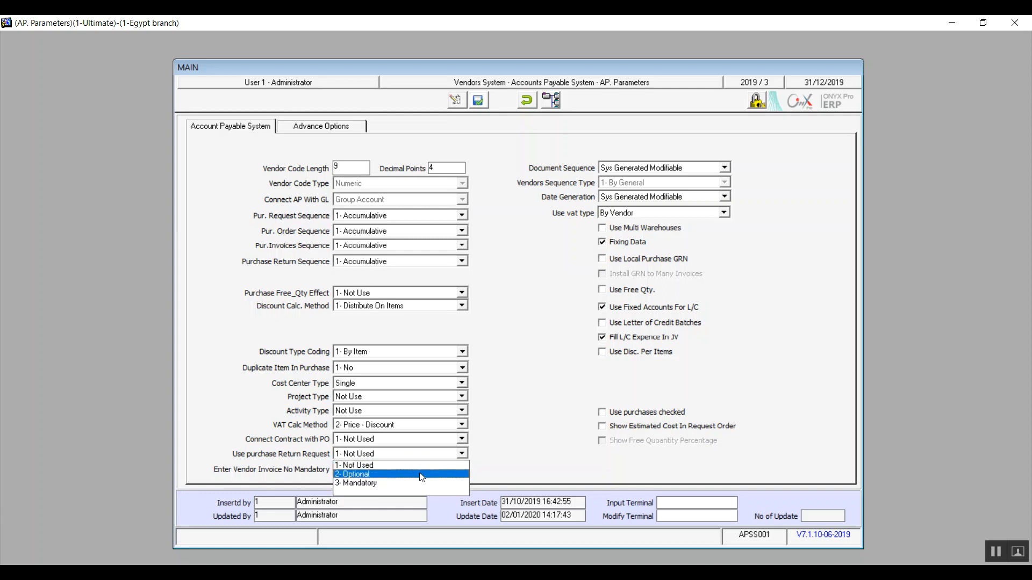
click(466, 449)
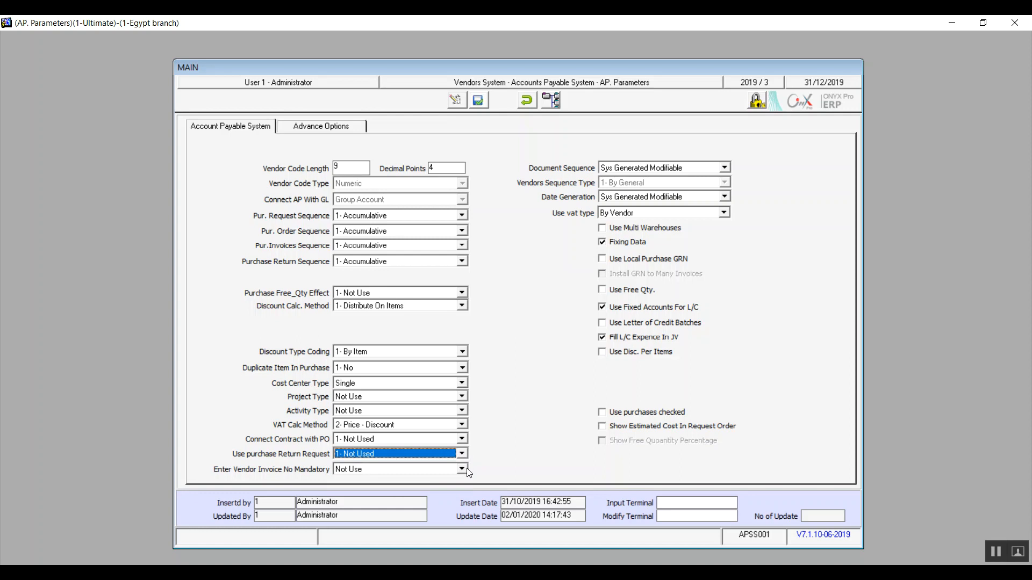
click(465, 456)
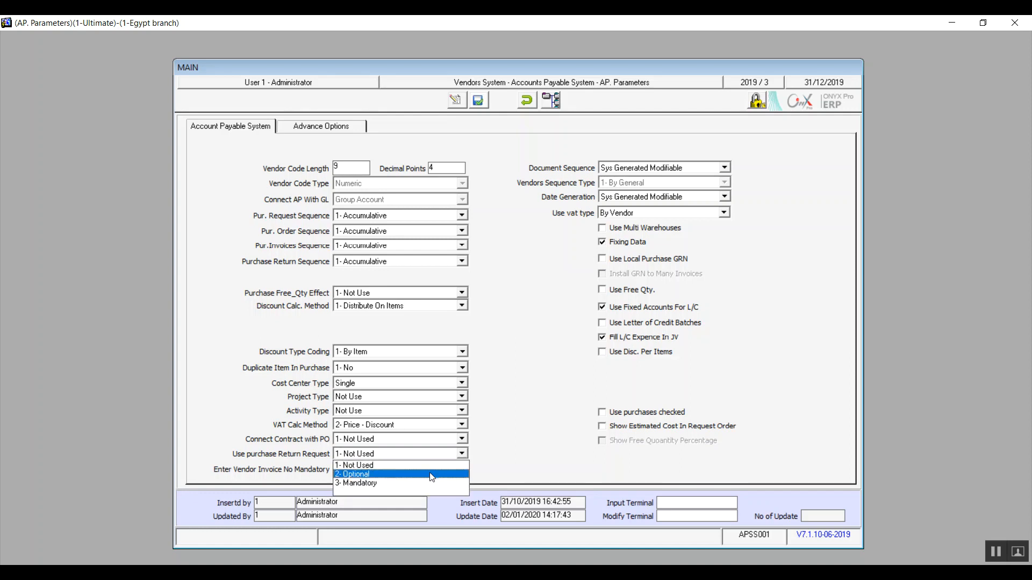
click(339, 466)
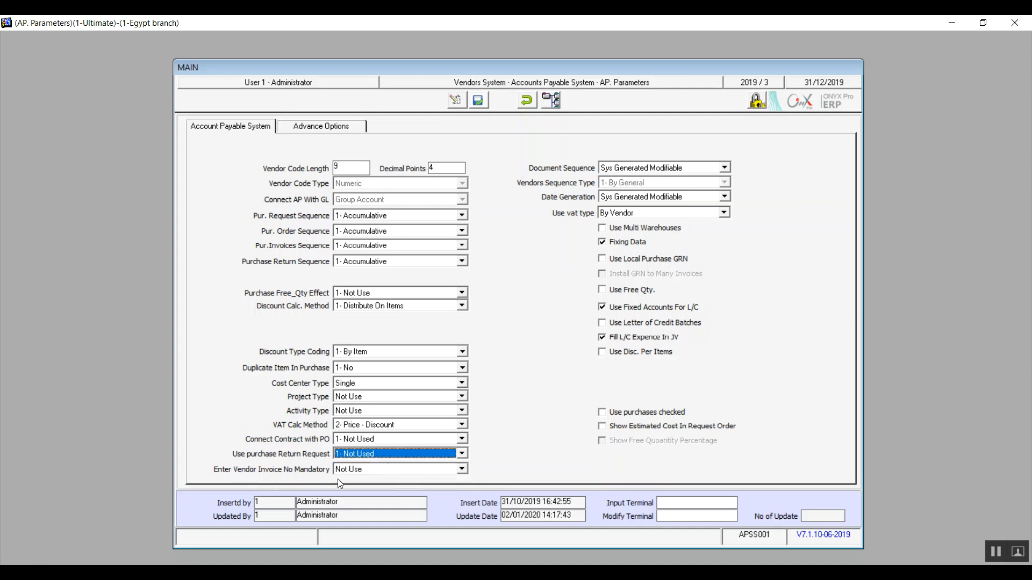
click(420, 466)
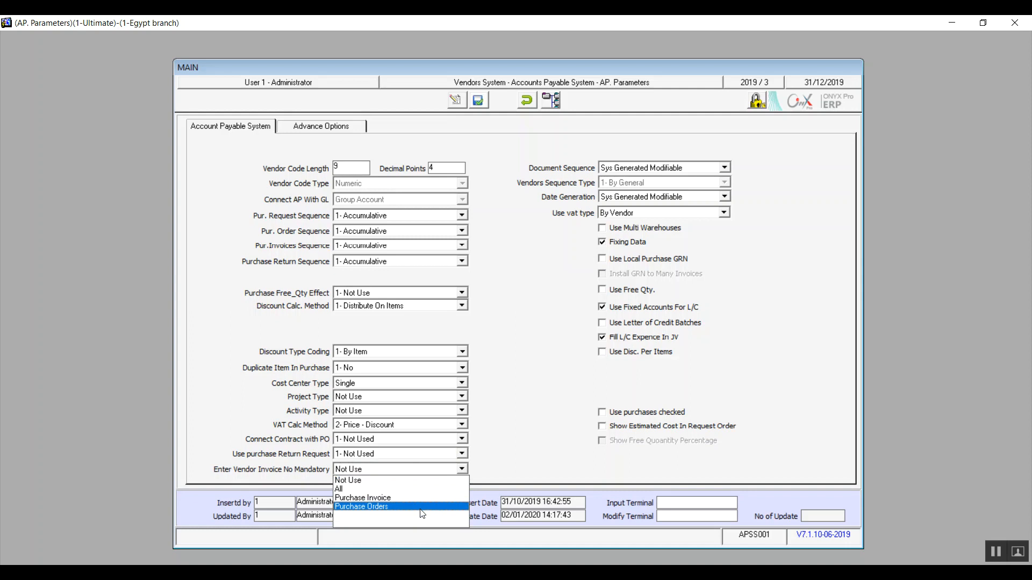
click(402, 481)
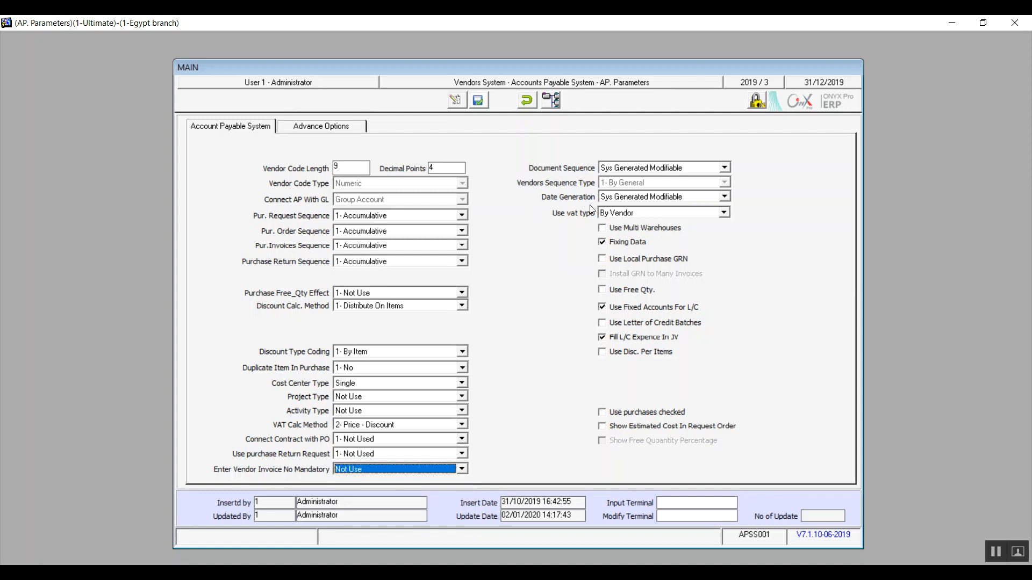
Set both Document Sequence and Date Generation to Sys Generated Not Modifiable
click(725, 168)
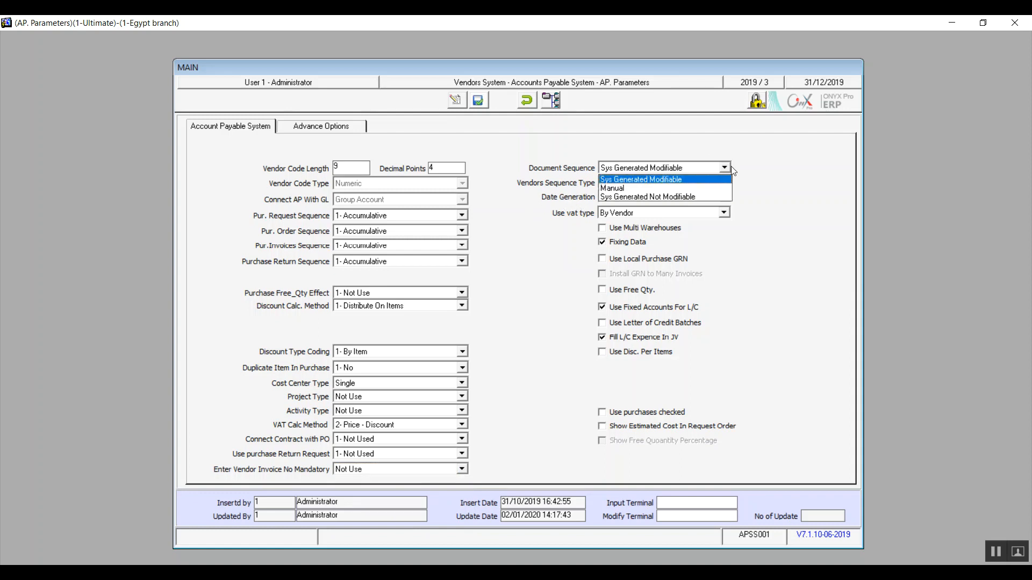
click(730, 166)
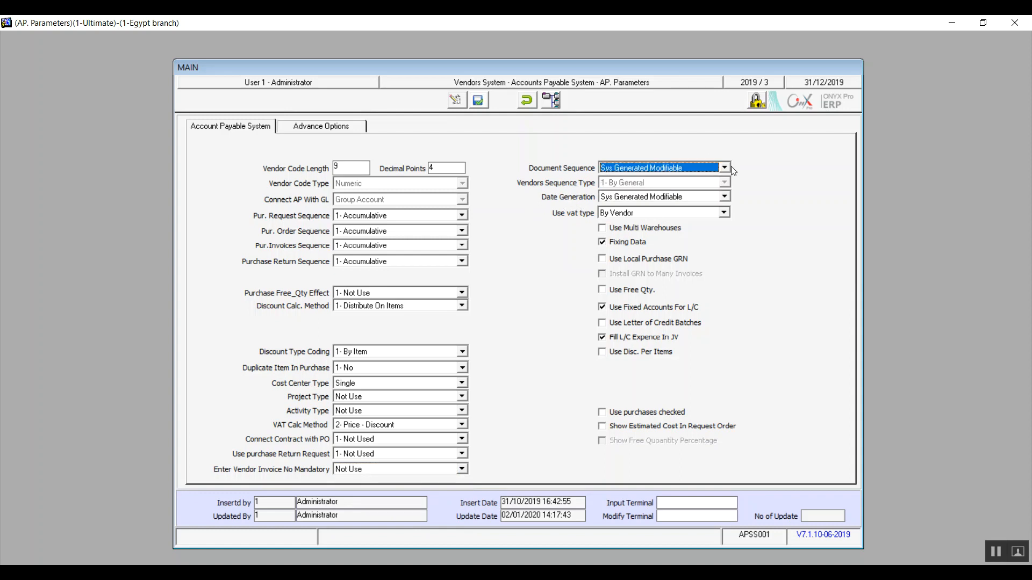
click(724, 198)
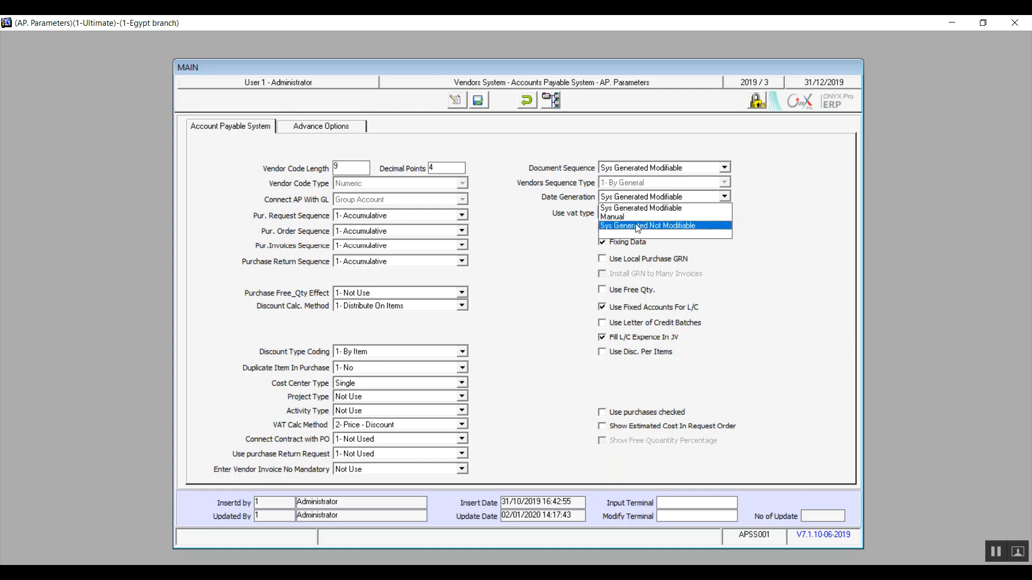
click(724, 226)
click(725, 168)
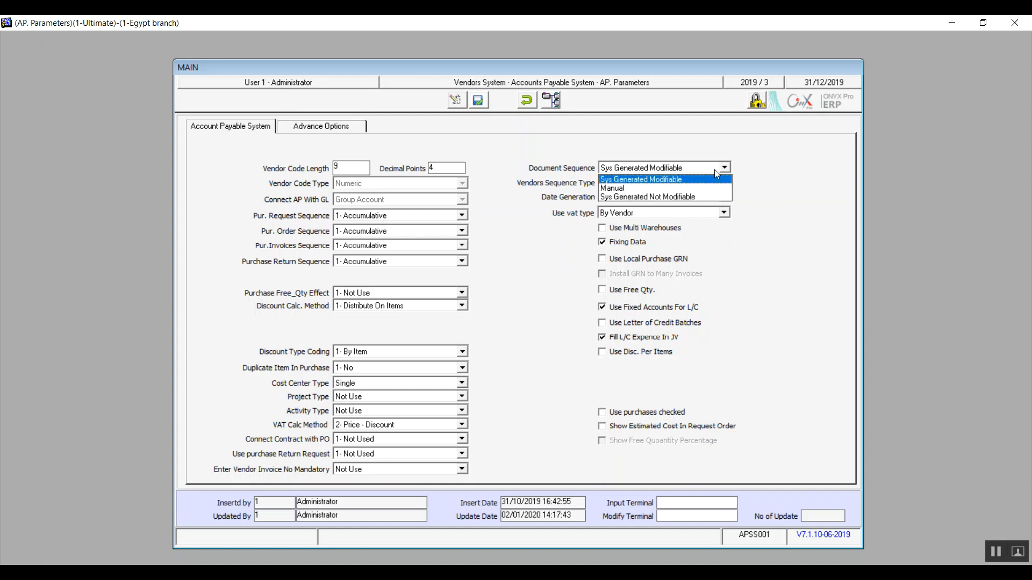
click(692, 196)
click(691, 197)
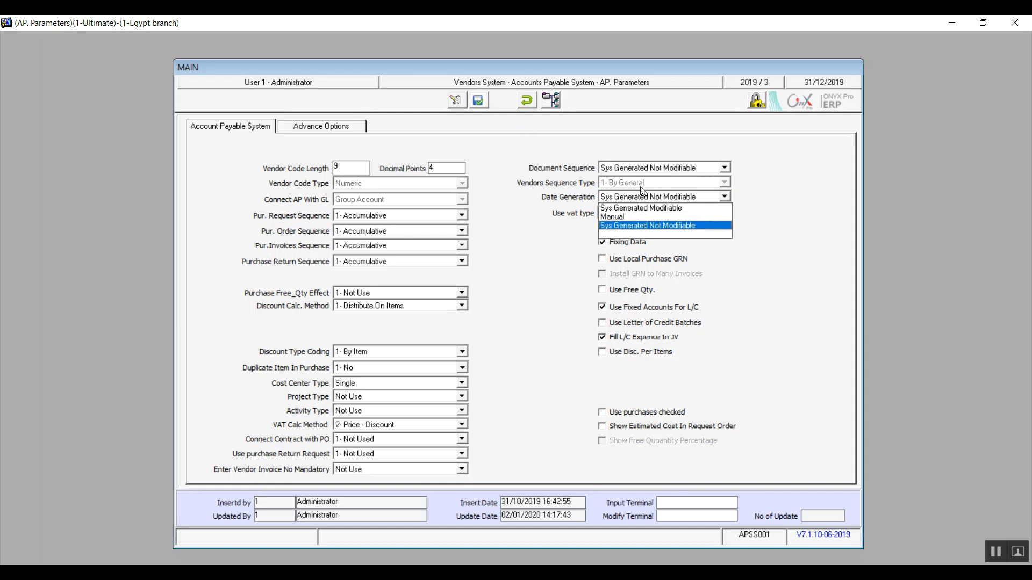
click(662, 186)
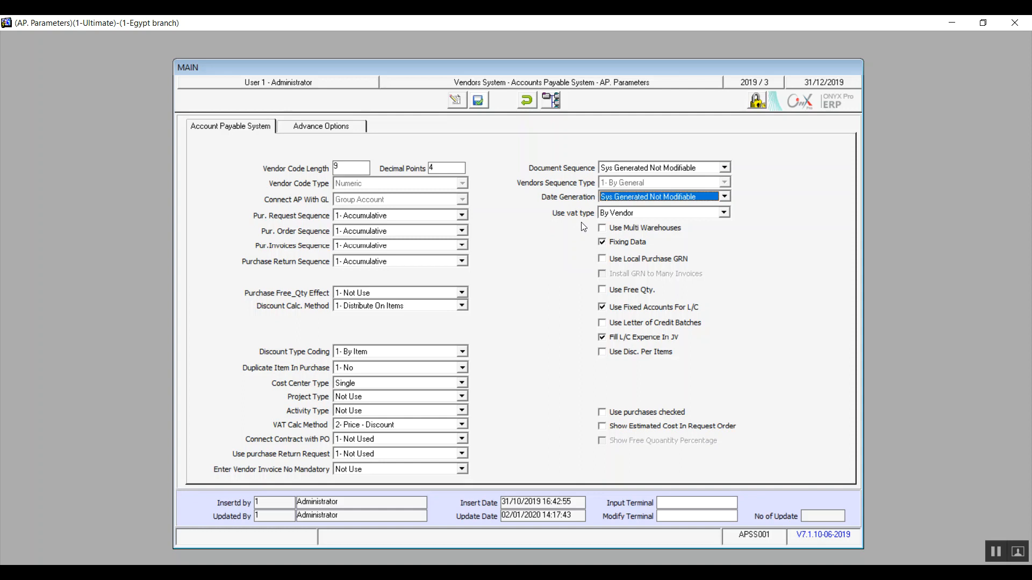
Review the available options for Use vat type and keep By Vendor
click(620, 215)
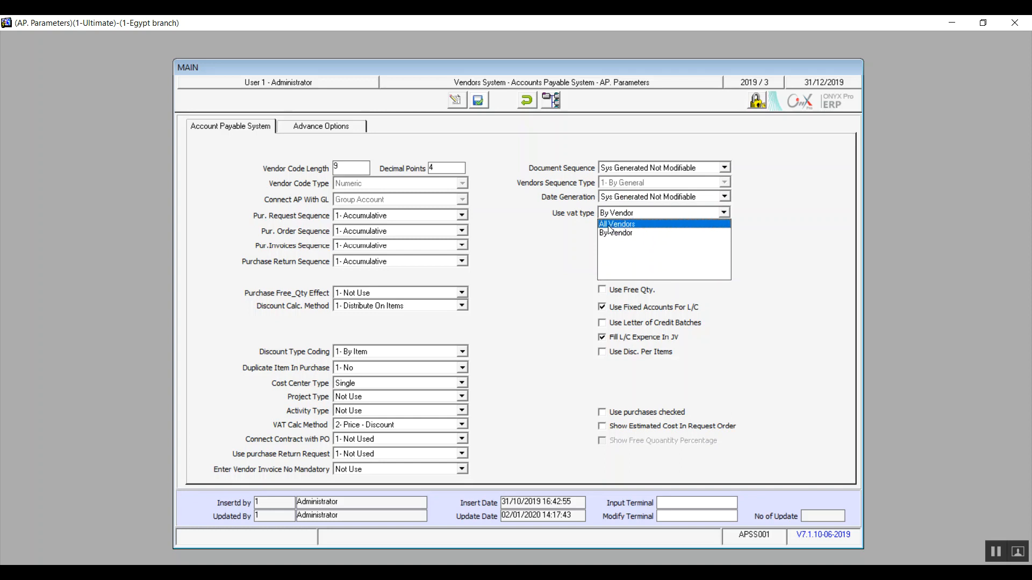
click(636, 235)
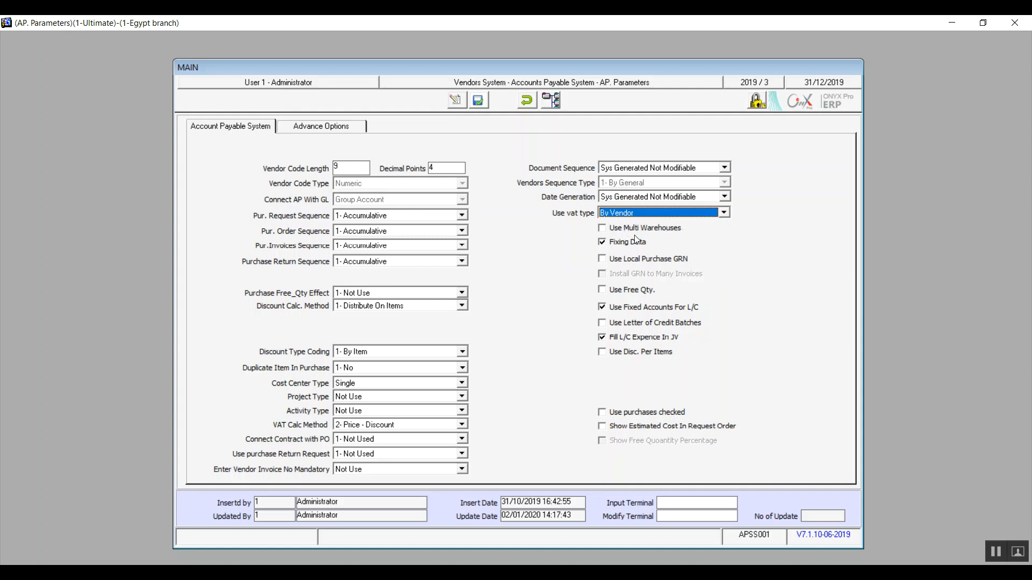
Enable the Use Multi Warehouses and Use Free Qty. options
key(Tab)
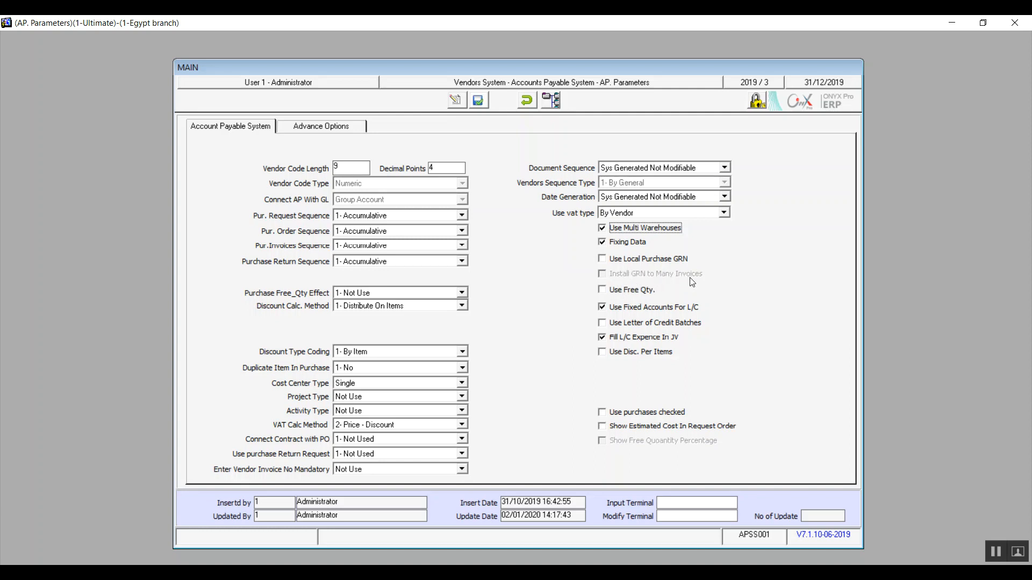
click(618, 296)
Switch Use Fixed Accounts For L/C off and back on, leaving Use Letter of Credit Batches and Fill L/C Expence In JV cleared
click(602, 308)
click(603, 307)
click(603, 308)
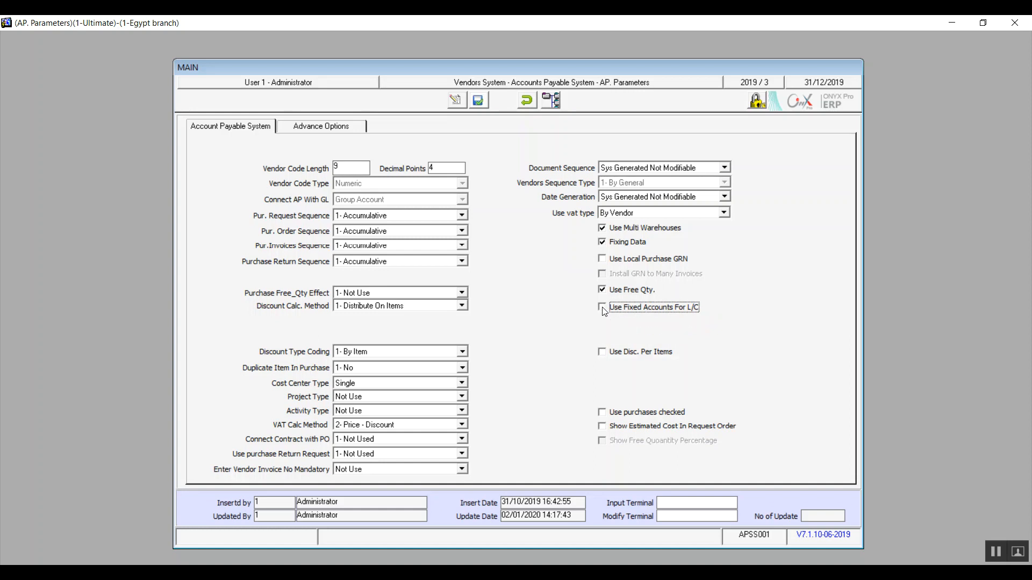
click(603, 309)
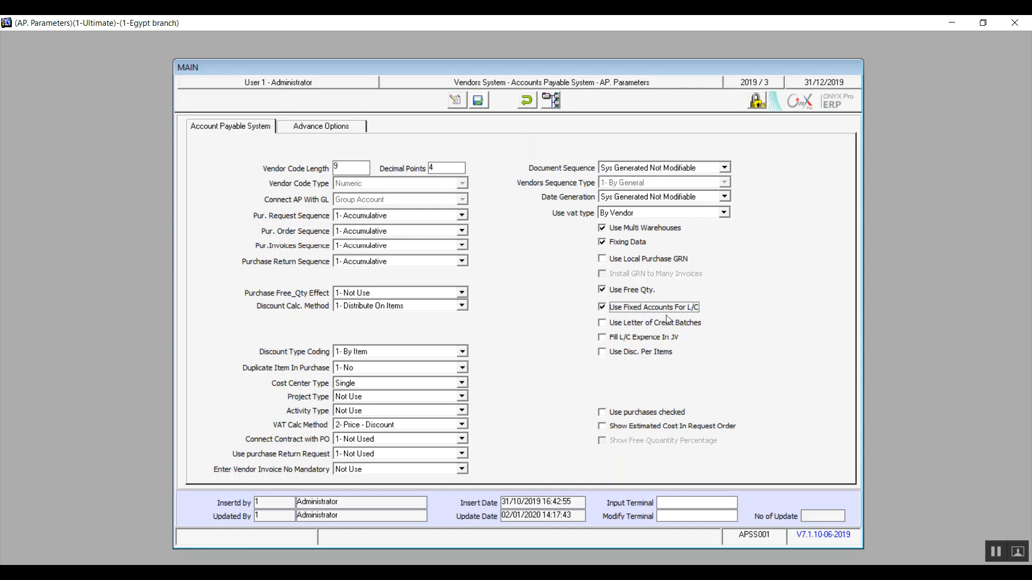
click(603, 325)
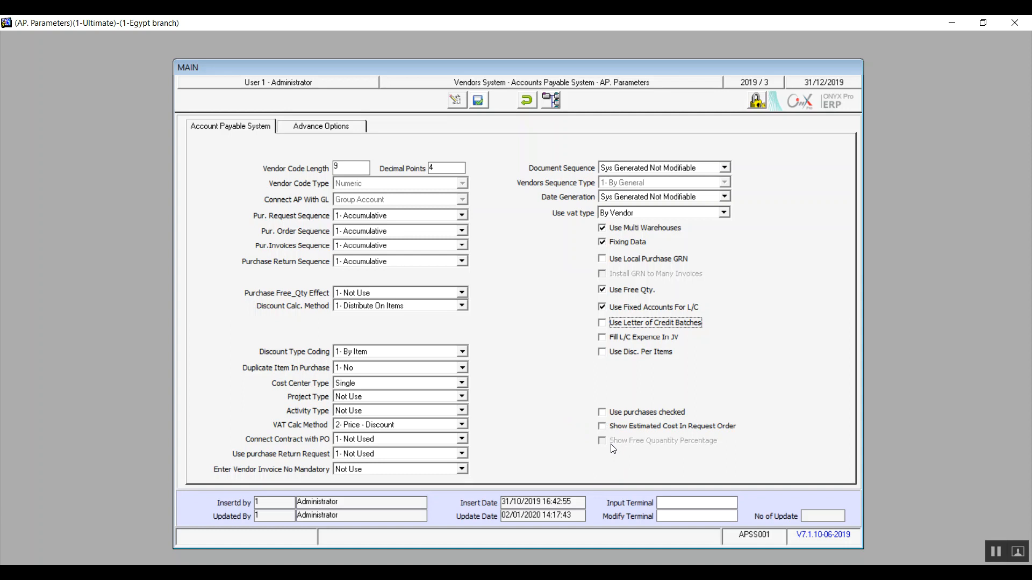
Set Discount Type Coding to 0- Not Use and save the Accounts Payable parameters
click(478, 100)
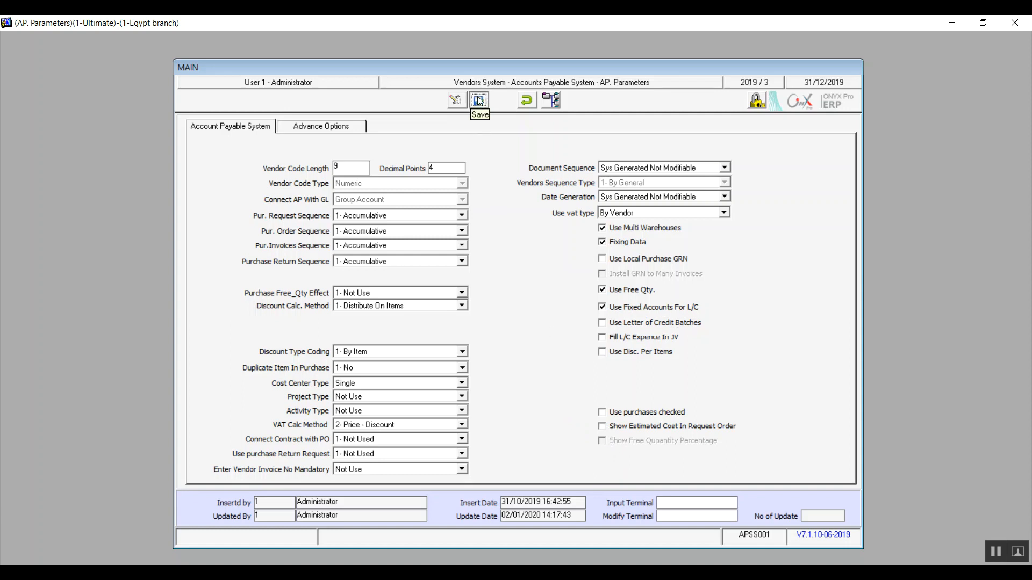
click(520, 336)
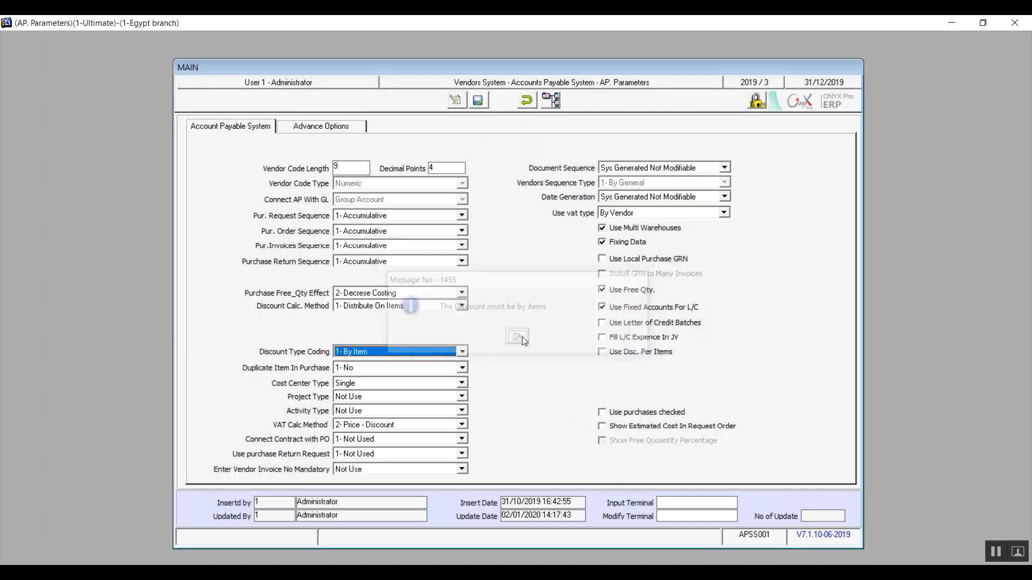
click(461, 353)
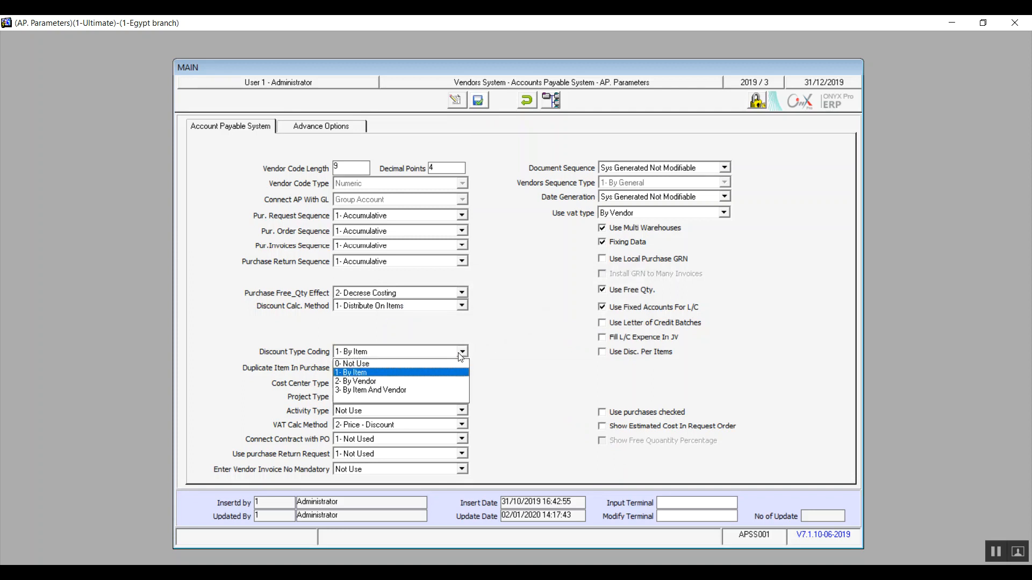
click(411, 364)
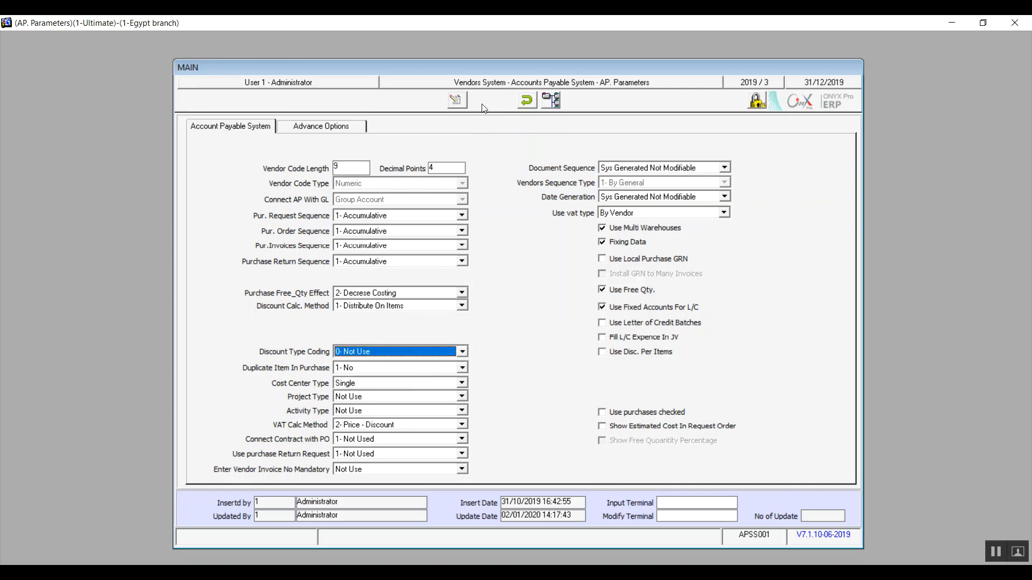
click(481, 104)
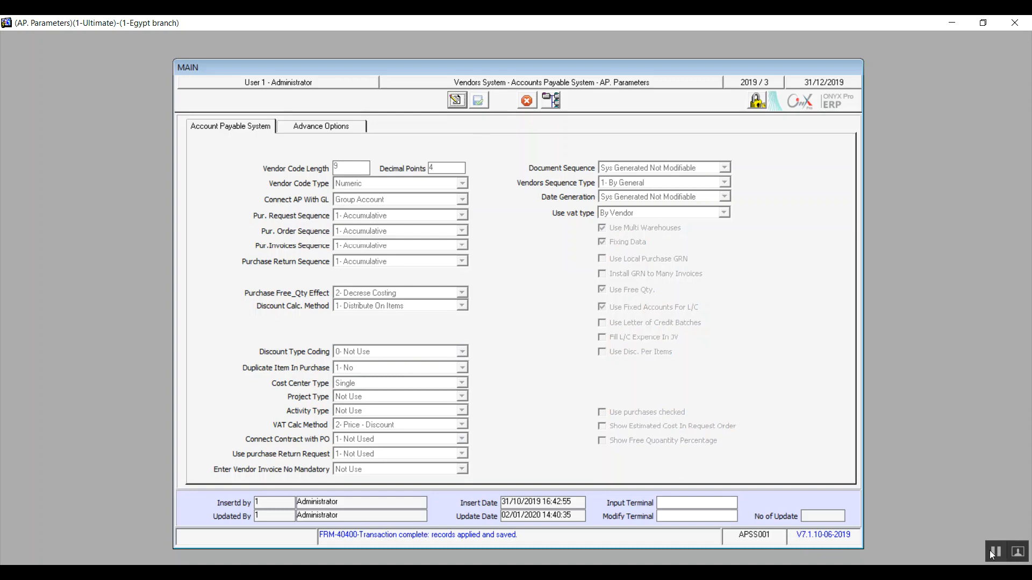